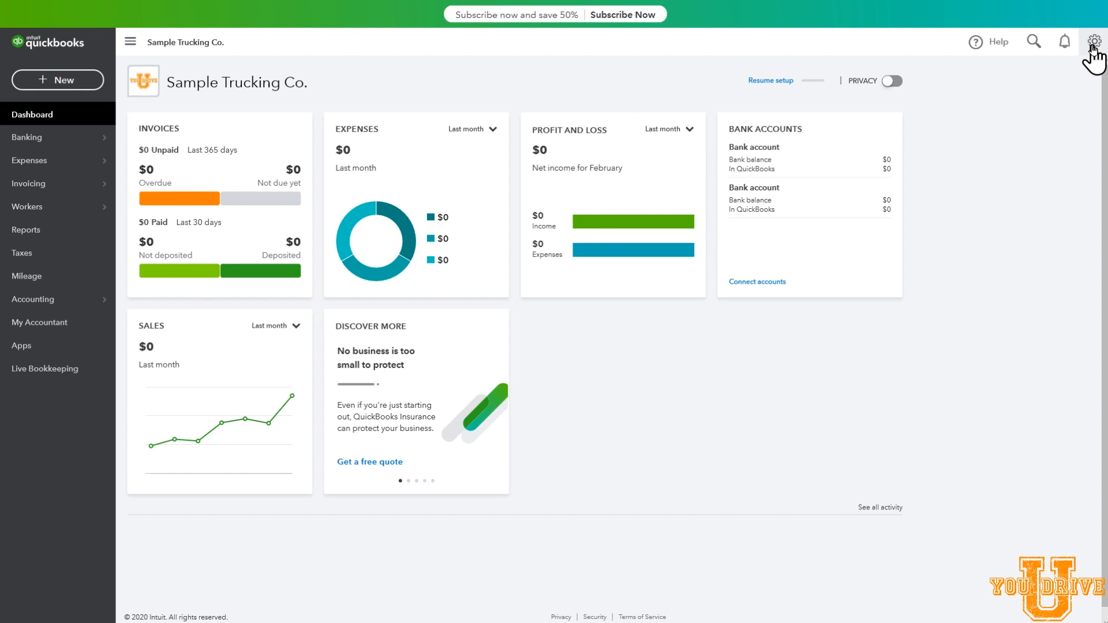
Step: Open the company's Chart of Accounts and make the Inventory Asset account inactive
{"action": "left_click", "coordinate": [1094, 42]}
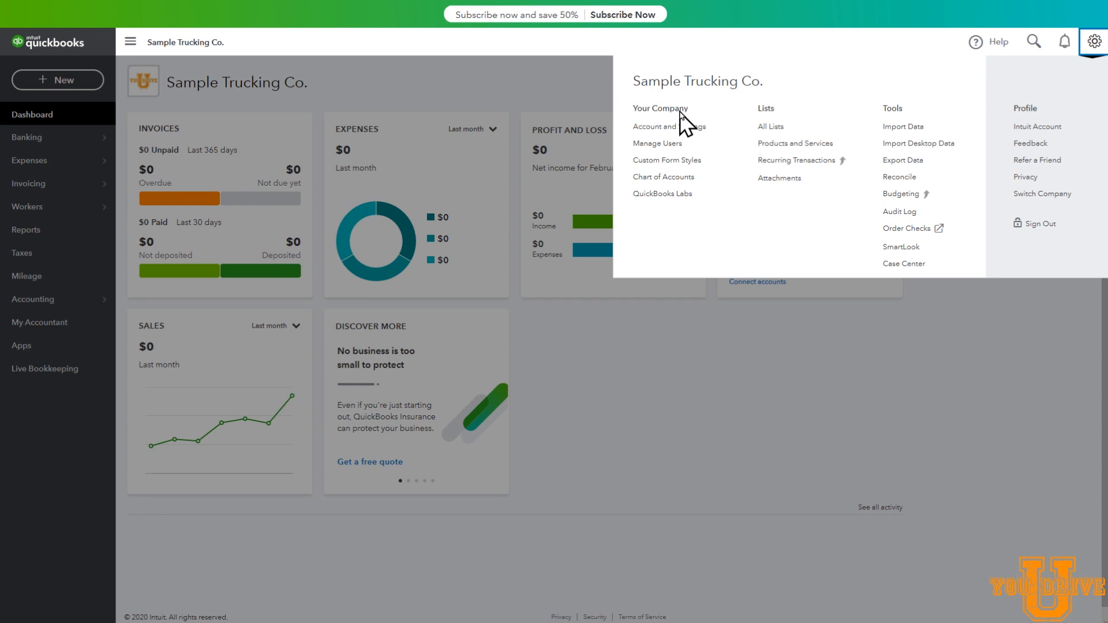
{"action": "left_click", "coordinate": [660, 184]}
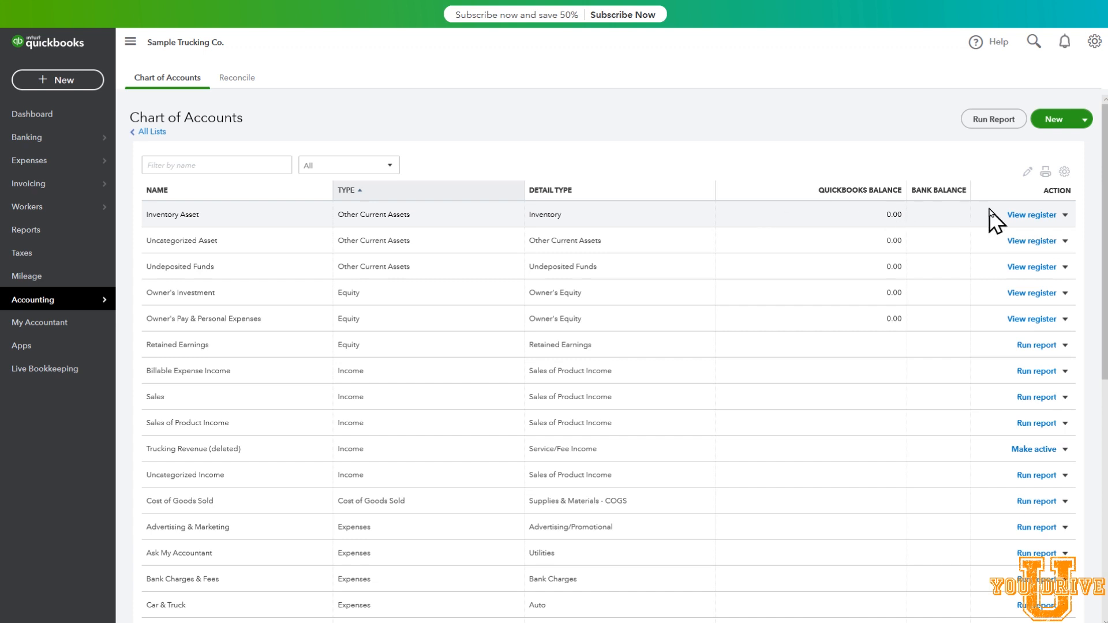
{"action": "left_click", "coordinate": [1065, 216]}
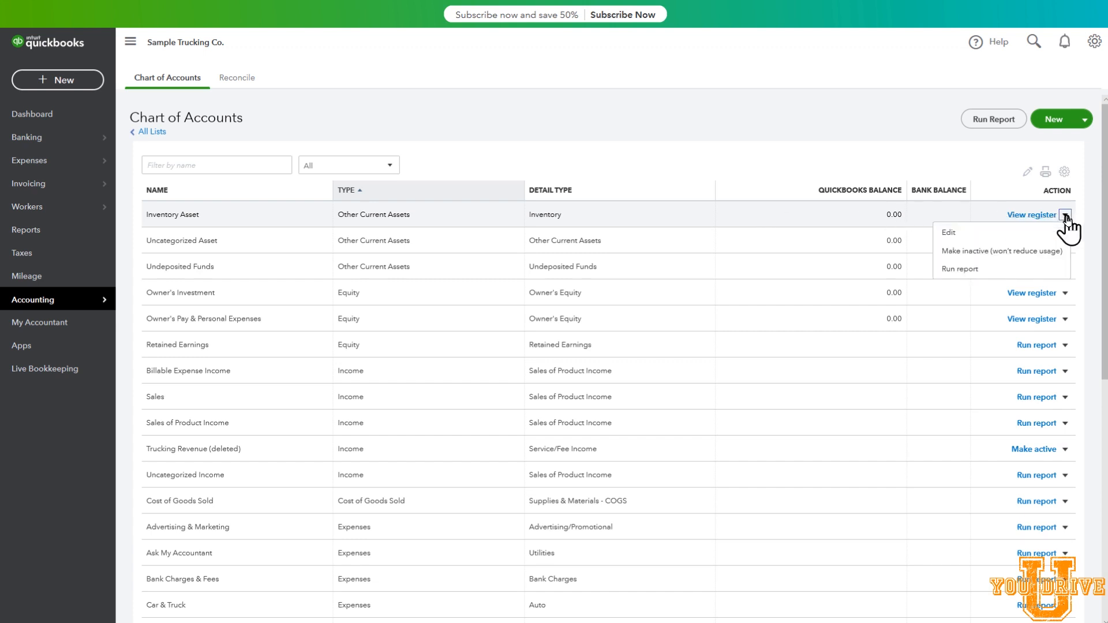
{"action": "left_click", "coordinate": [1022, 252]}
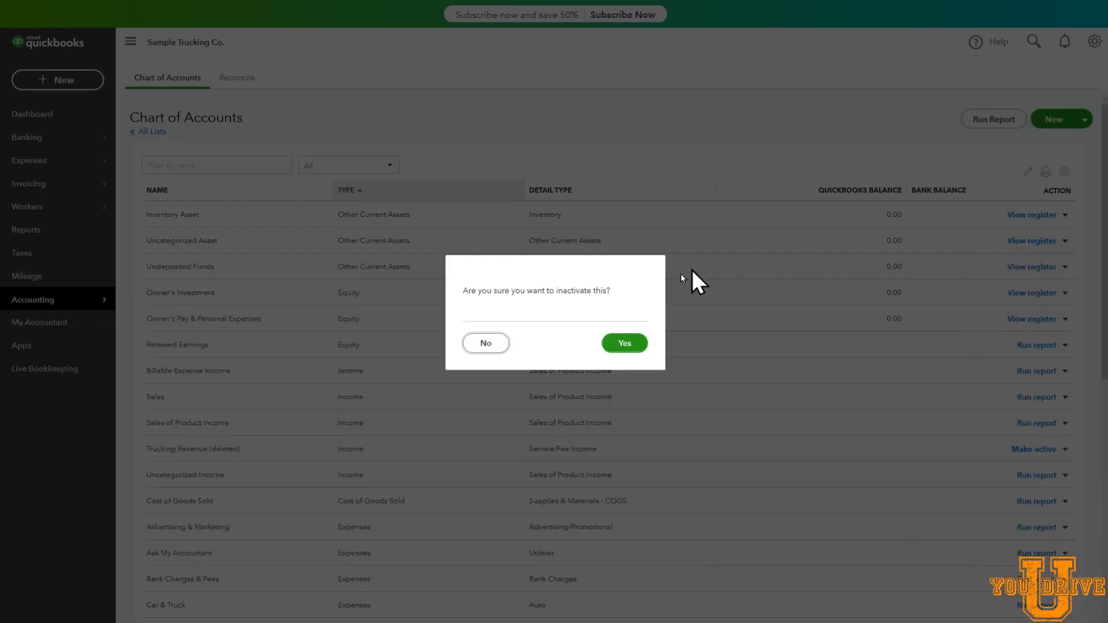
{"action": "left_click", "coordinate": [620, 347]}
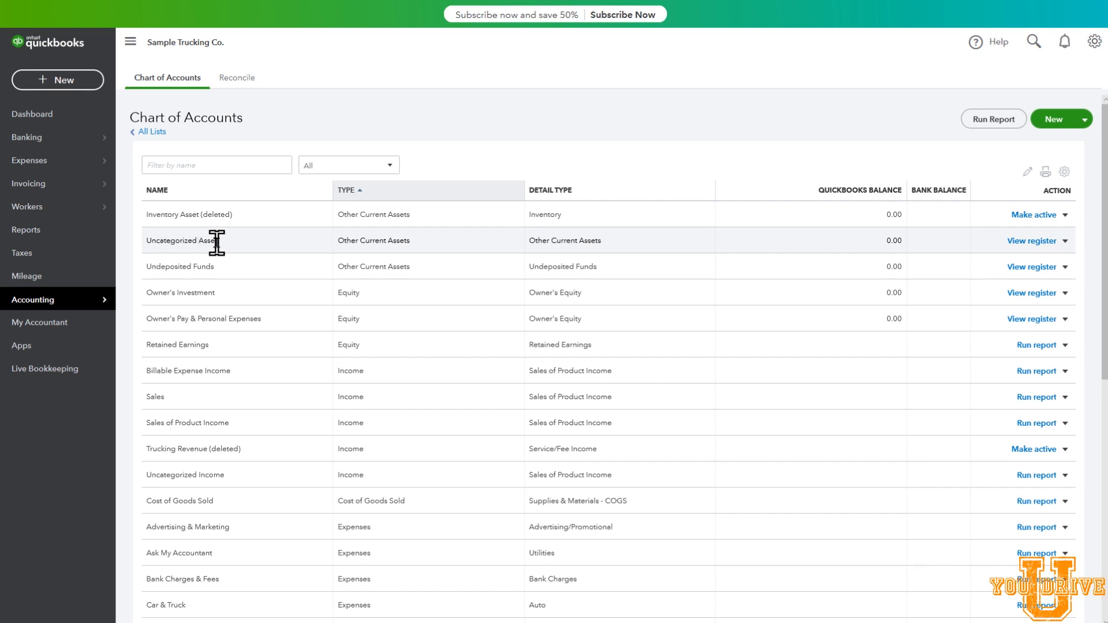
Step: Try to make the Uncategorized Asset account inactive
{"action": "left_click", "coordinate": [1065, 242]}
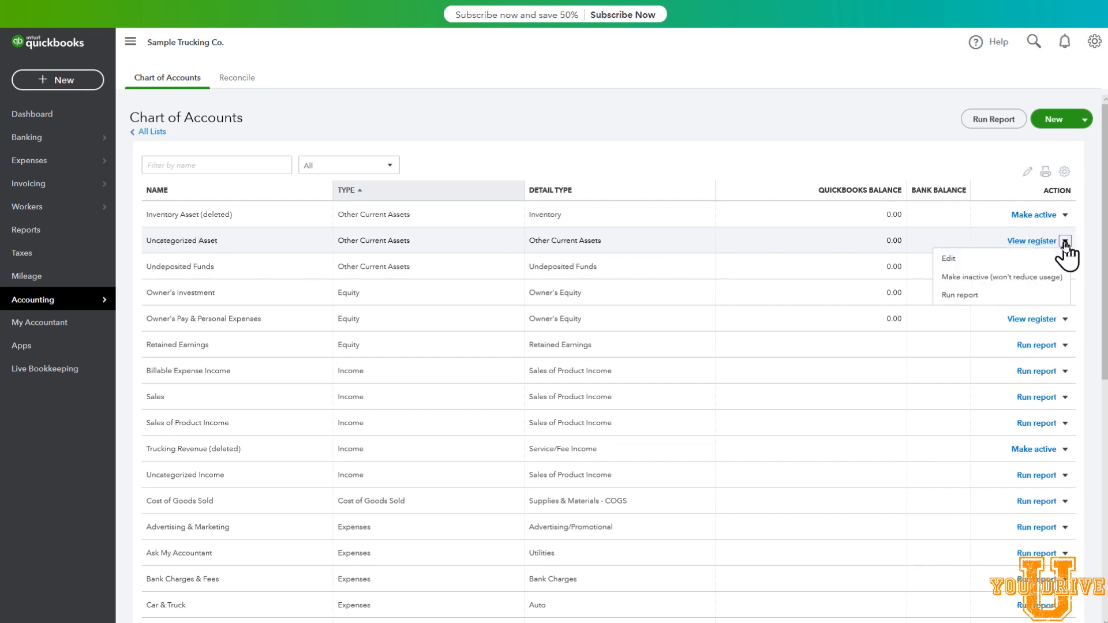
{"action": "left_click", "coordinate": [1015, 277]}
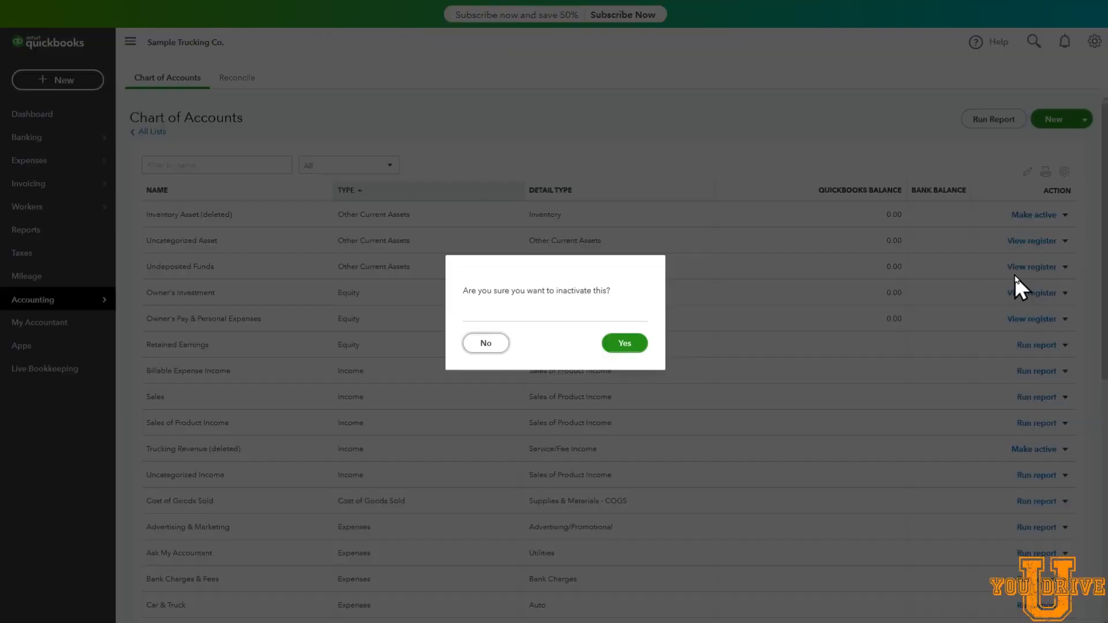
{"action": "left_click", "coordinate": [615, 343]}
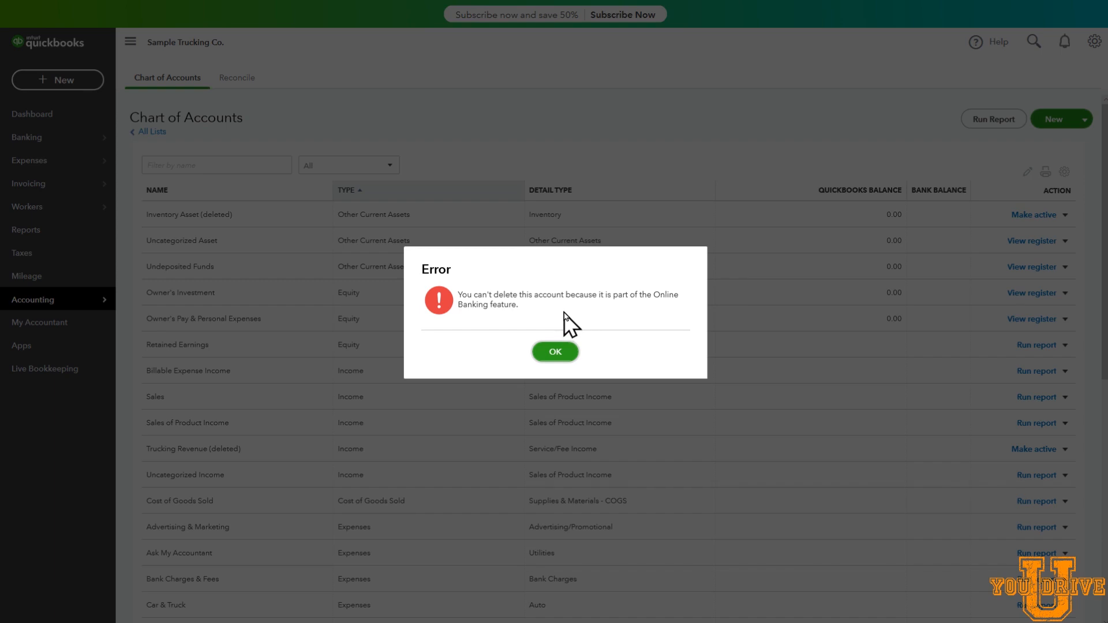
{"action": "left_click", "coordinate": [554, 354]}
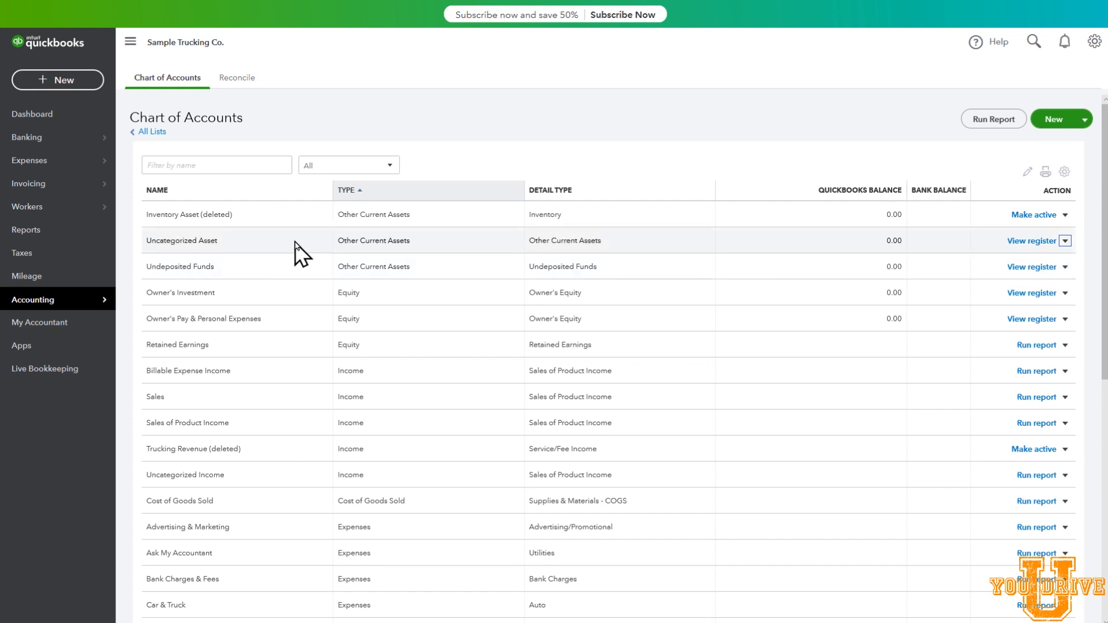
Step: Rename the Job Supplies expense account to Supplies, replace its description with "Small tools and MISC", and save it
{"action": "scroll", "coordinate": [295, 243], "scroll_direction": "down", "scroll_amount": 5}
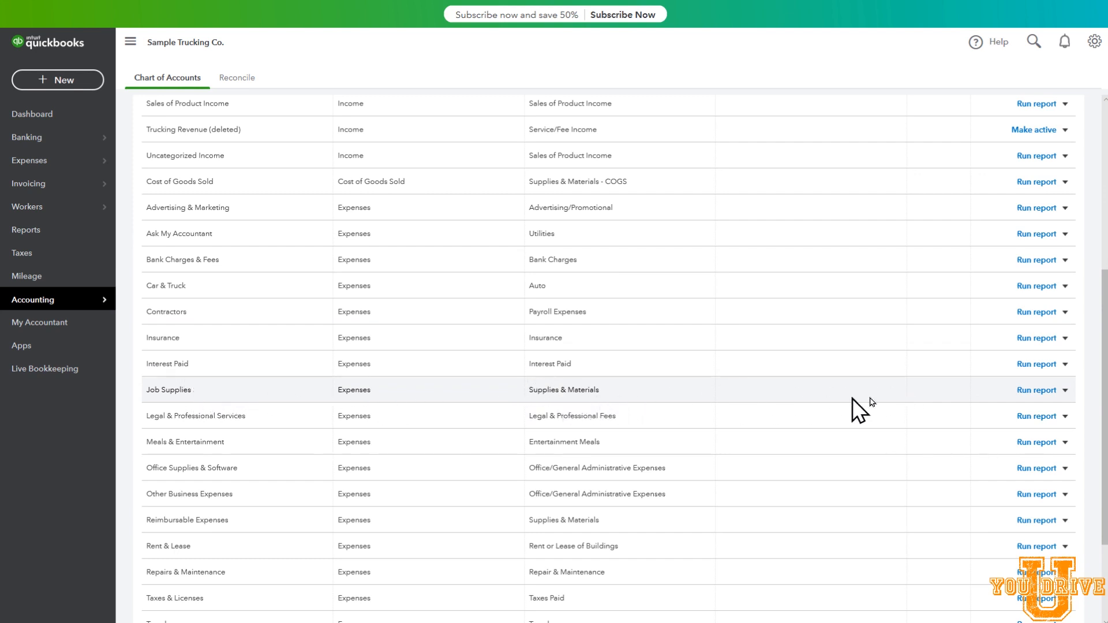
{"action": "left_click", "coordinate": [1065, 390]}
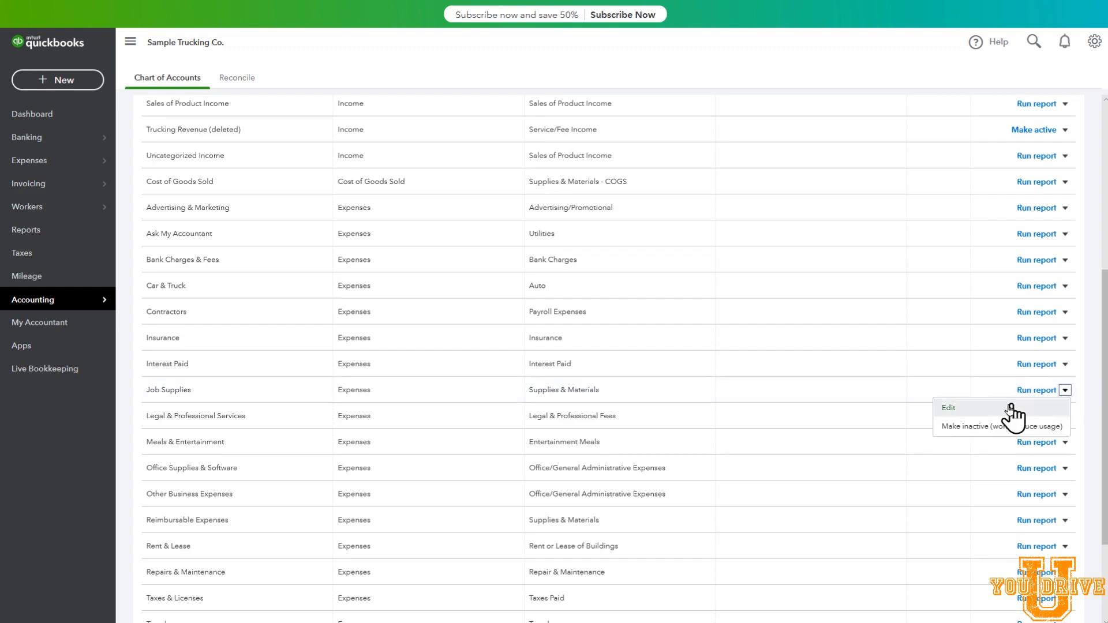
{"action": "left_click", "coordinate": [988, 408]}
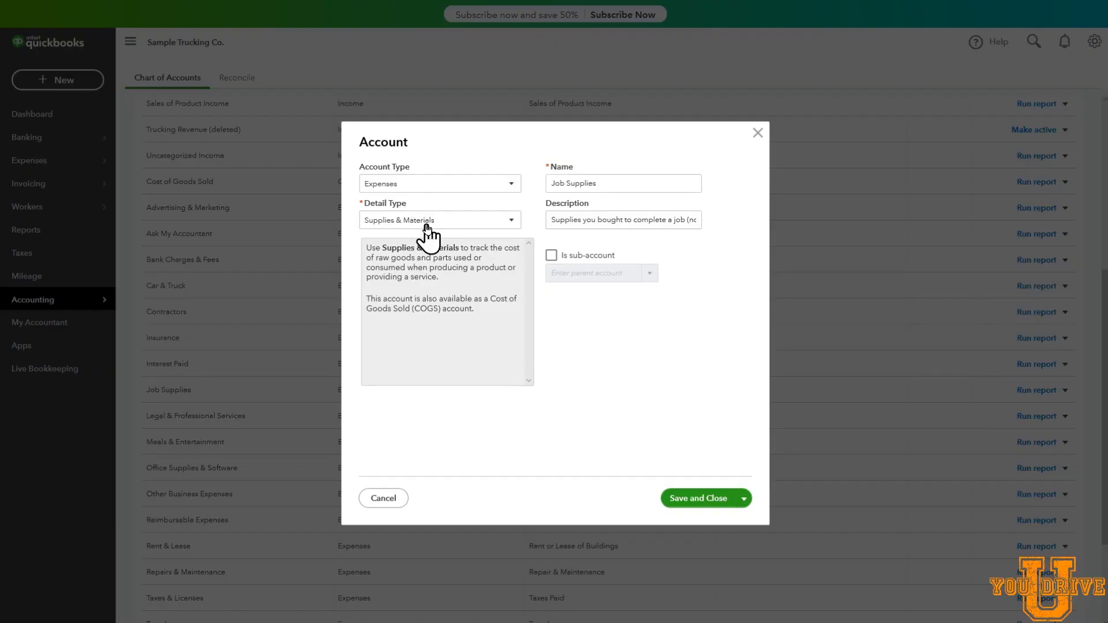
{"action": "left_click", "coordinate": [570, 191]}
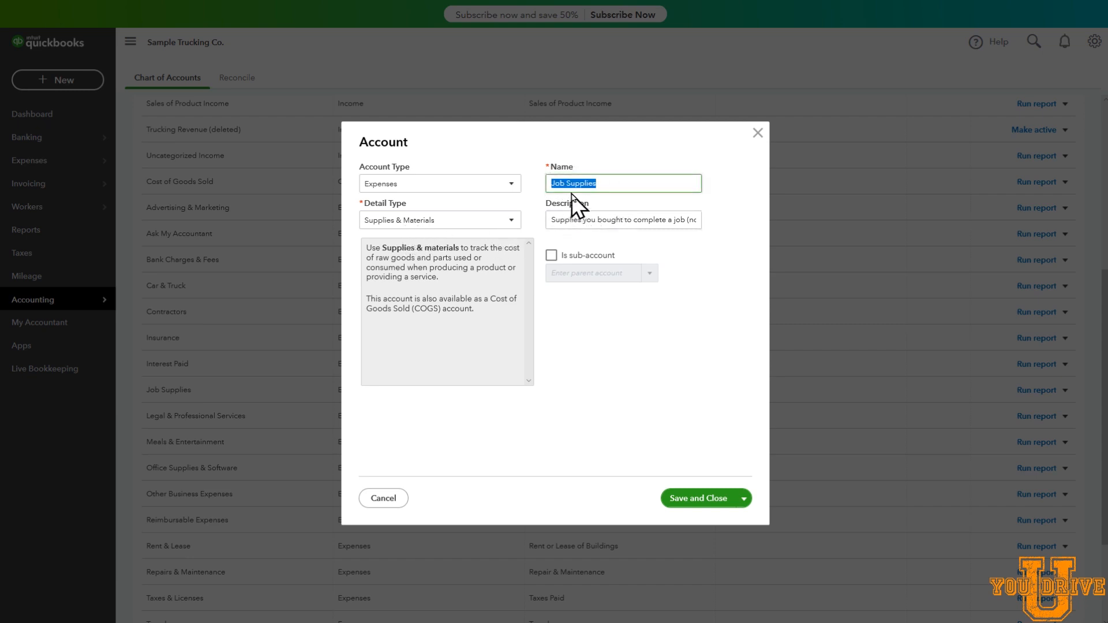
{"action": "triple_click", "coordinate": [564, 223]}
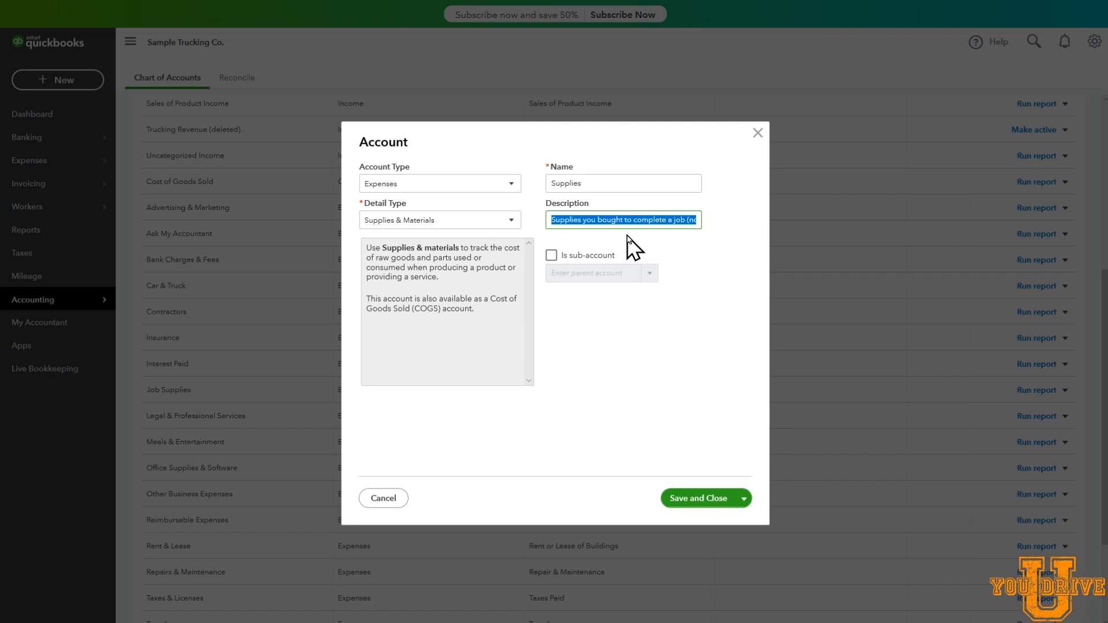
{"action": "left_click", "coordinate": [618, 321]}
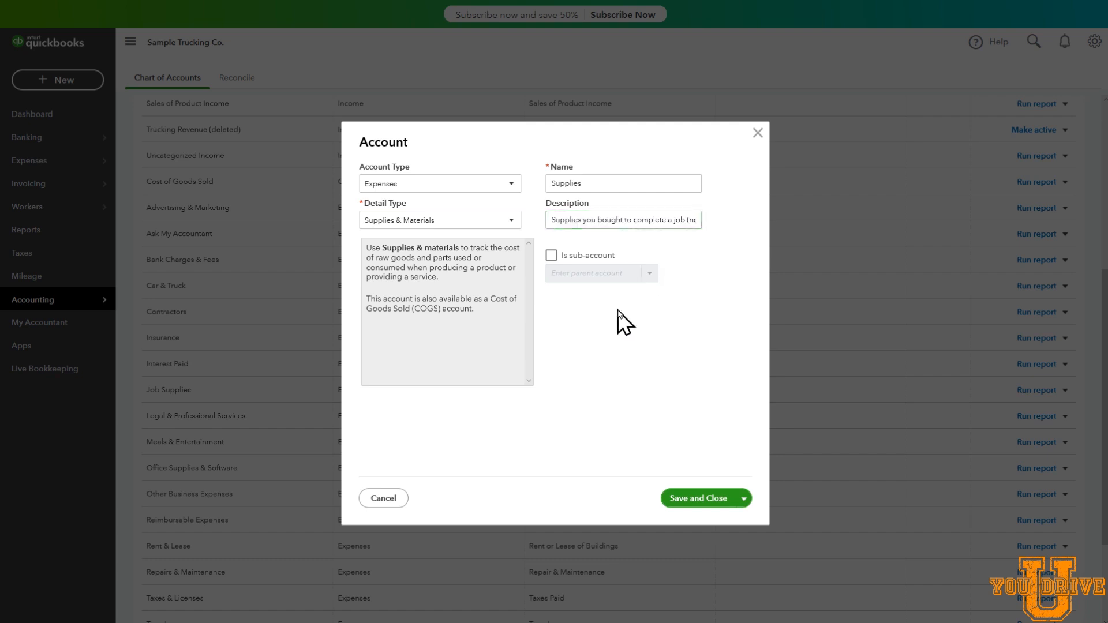
{"action": "triple_click", "coordinate": [612, 221]}
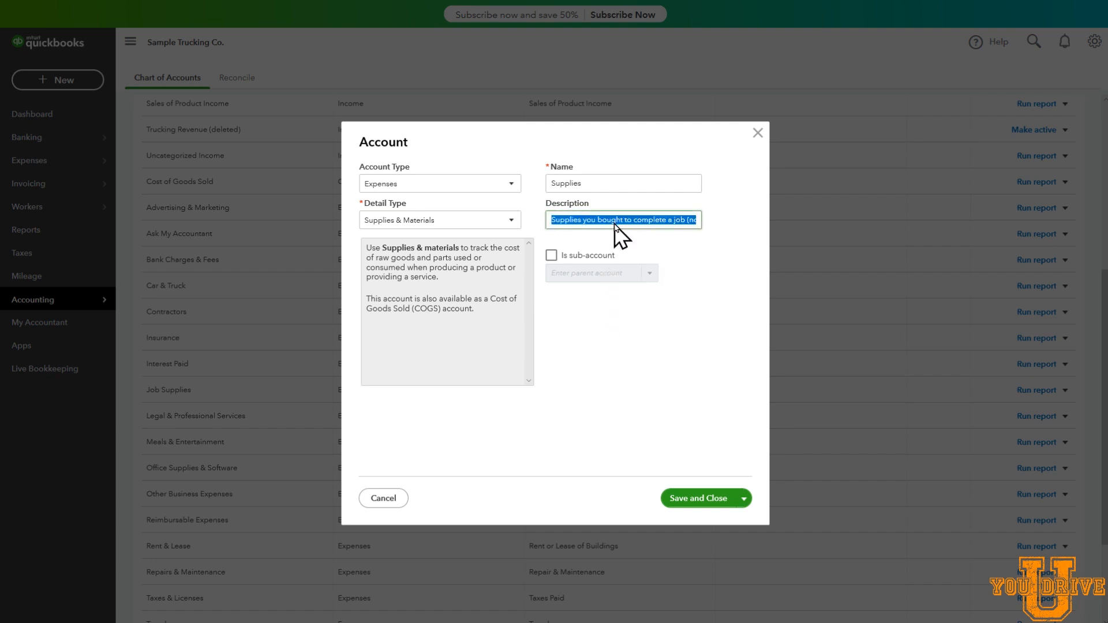
{"action": "type", "text": "Small tools and MISC"}
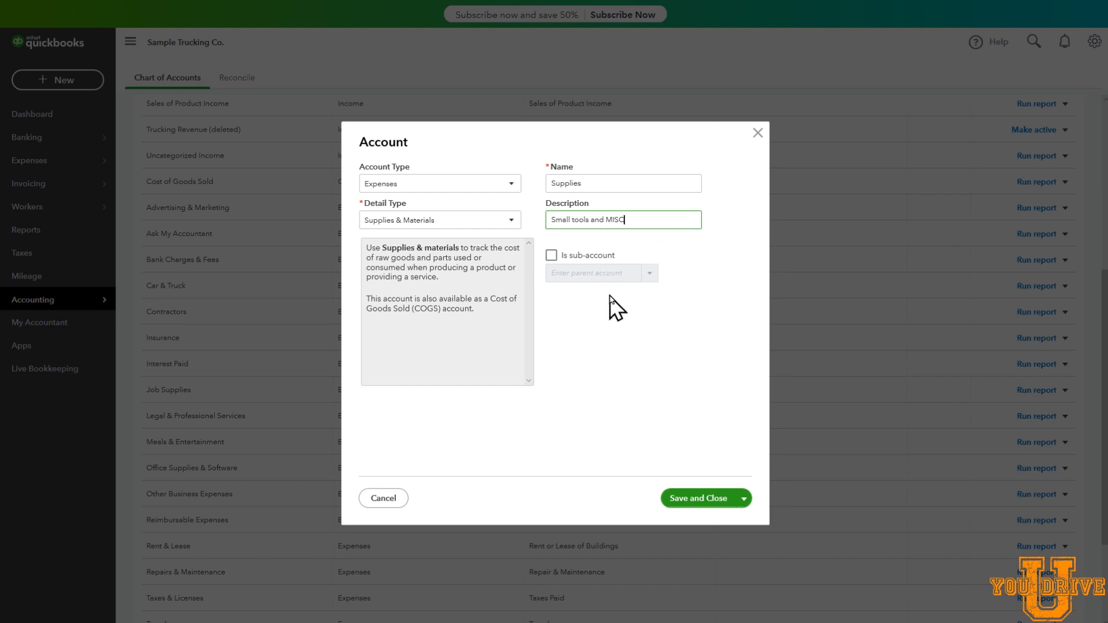
{"action": "left_click", "coordinate": [694, 495]}
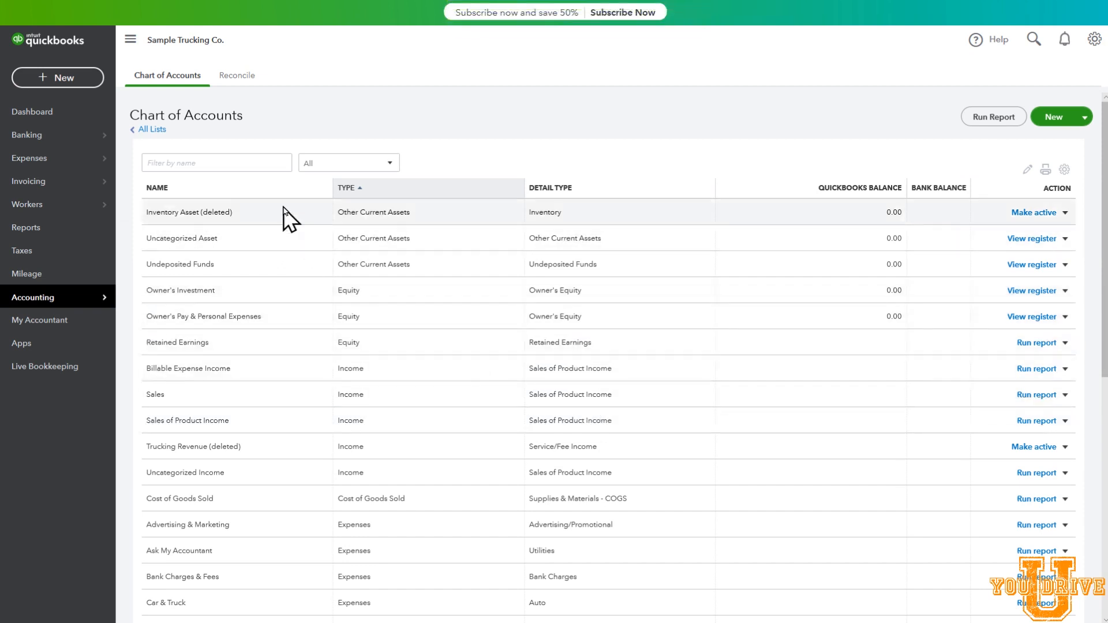
Step: Start a new account with the account type Income and the detail type Service/Fee Income
{"action": "left_click", "coordinate": [1054, 117]}
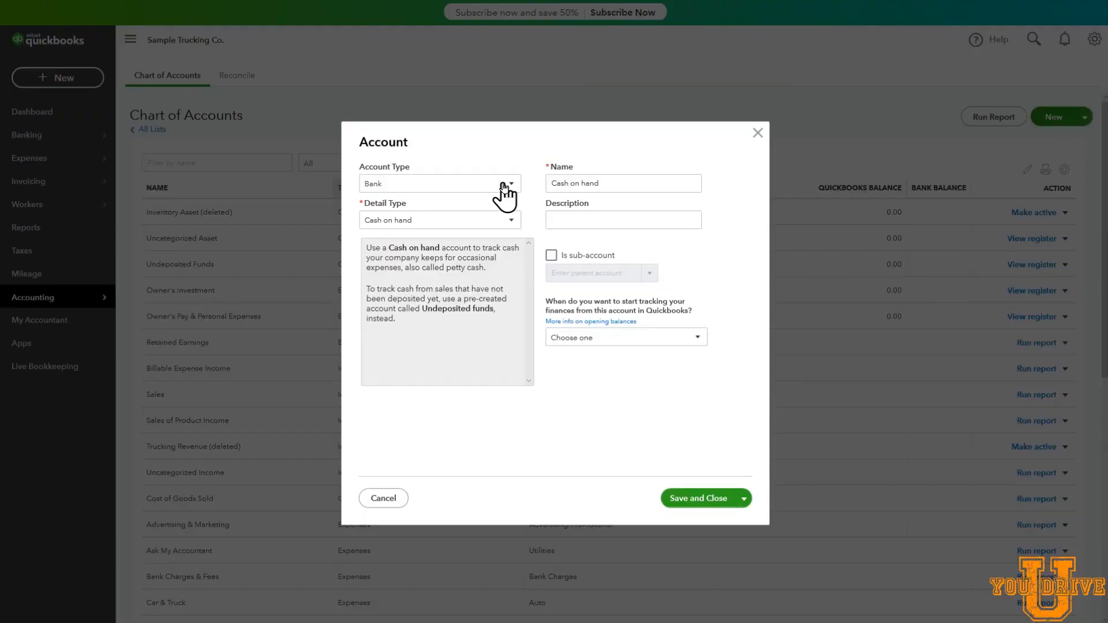
{"action": "left_click", "coordinate": [502, 187]}
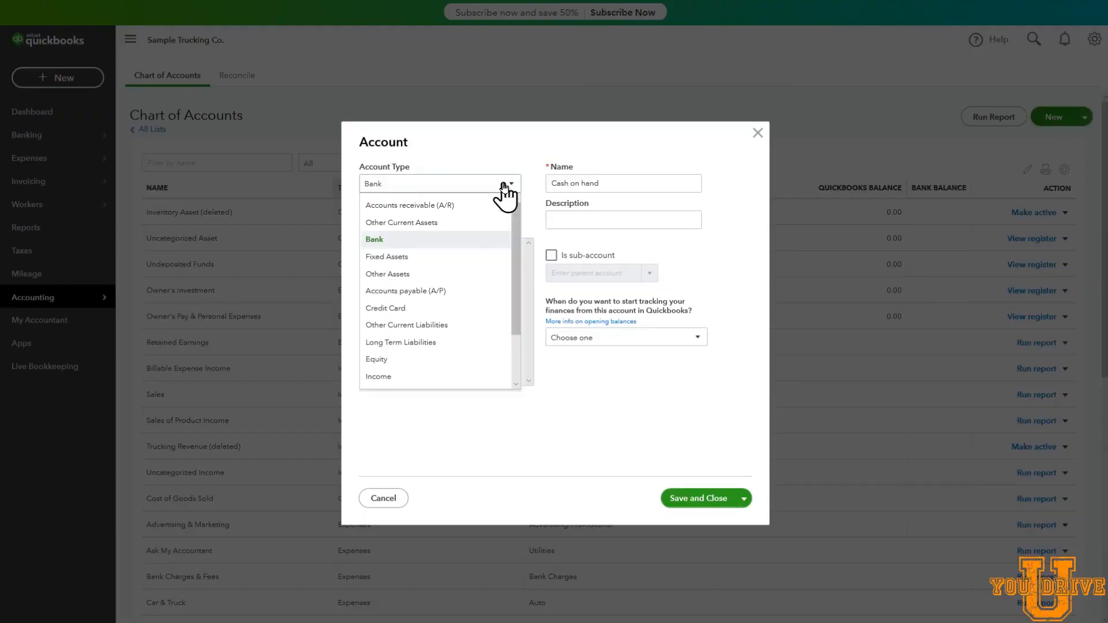
{"action": "left_click", "coordinate": [441, 376]}
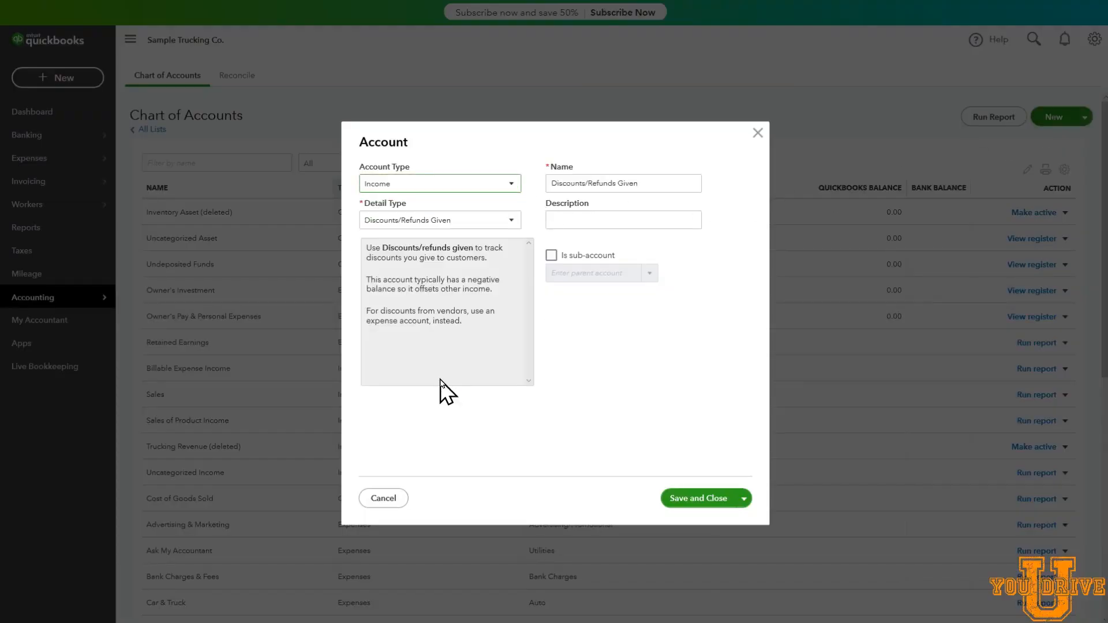
{"action": "left_click", "coordinate": [511, 222]}
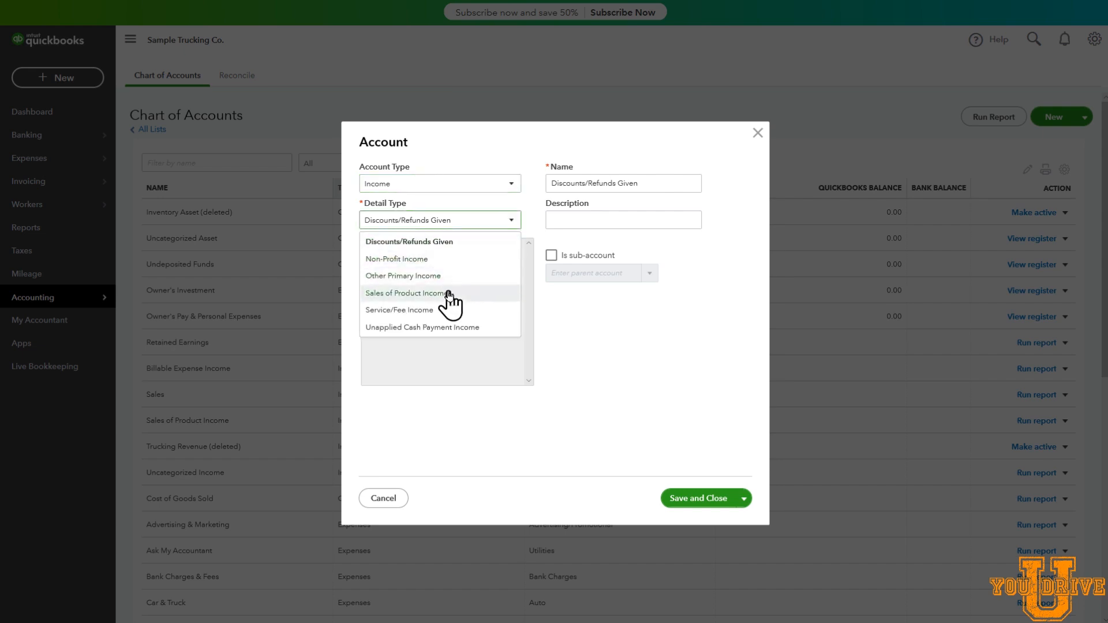
{"action": "left_click", "coordinate": [442, 312]}
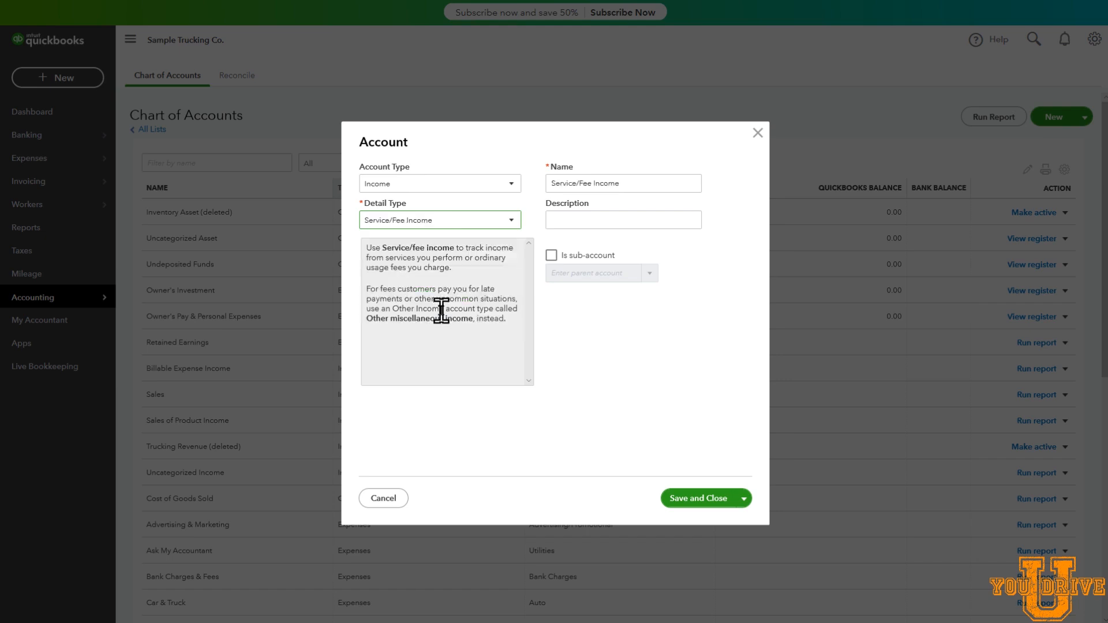
Step: Name the new account Trucking Income, describe it as "Income from hauling freight", and save it
{"action": "left_click_drag", "start_coordinate": [638, 183], "coordinate": [549, 182]}
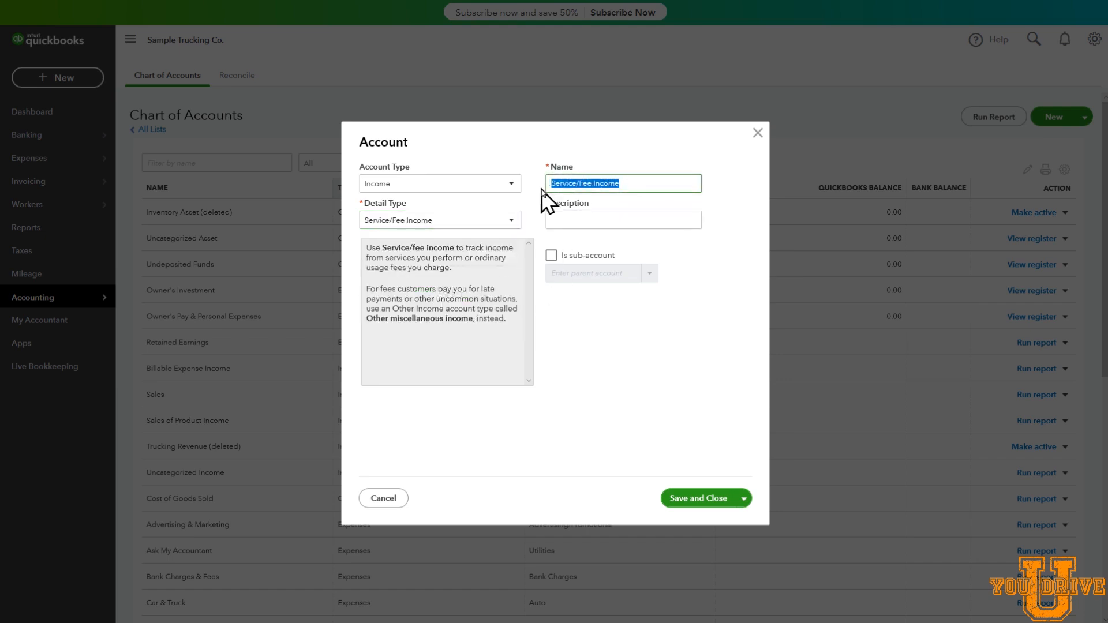
{"action": "type", "text": "Trucking"}
{"action": "left_click", "coordinate": [564, 219]}
{"action": "type", "text": "Incom"}
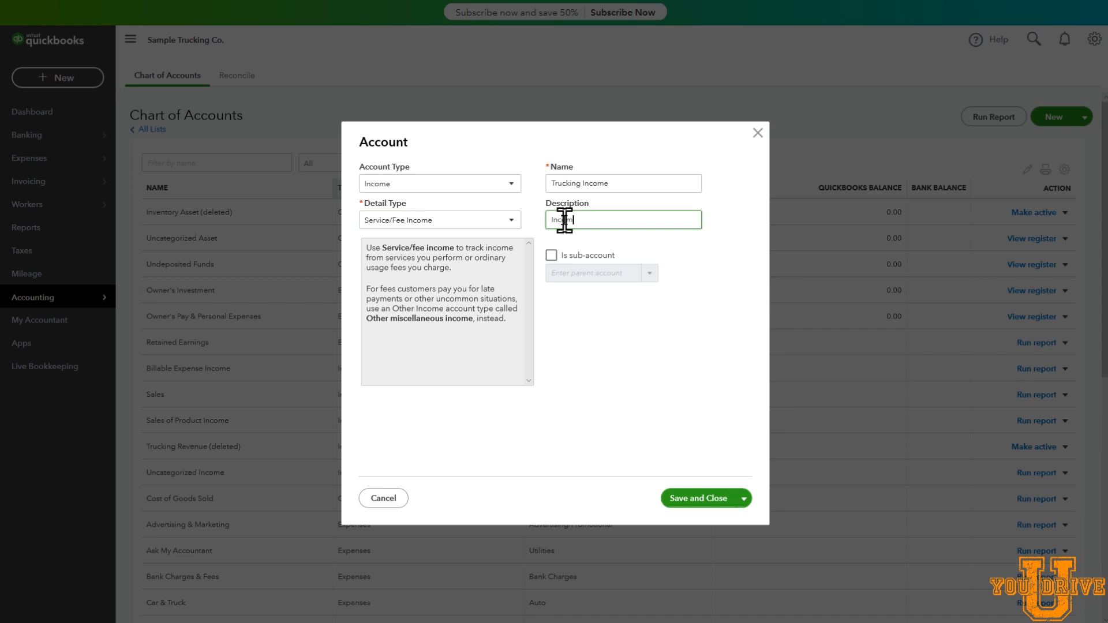
{"action": "type", "text": "e from hauling freight"}
{"action": "left_click", "coordinate": [700, 500]}
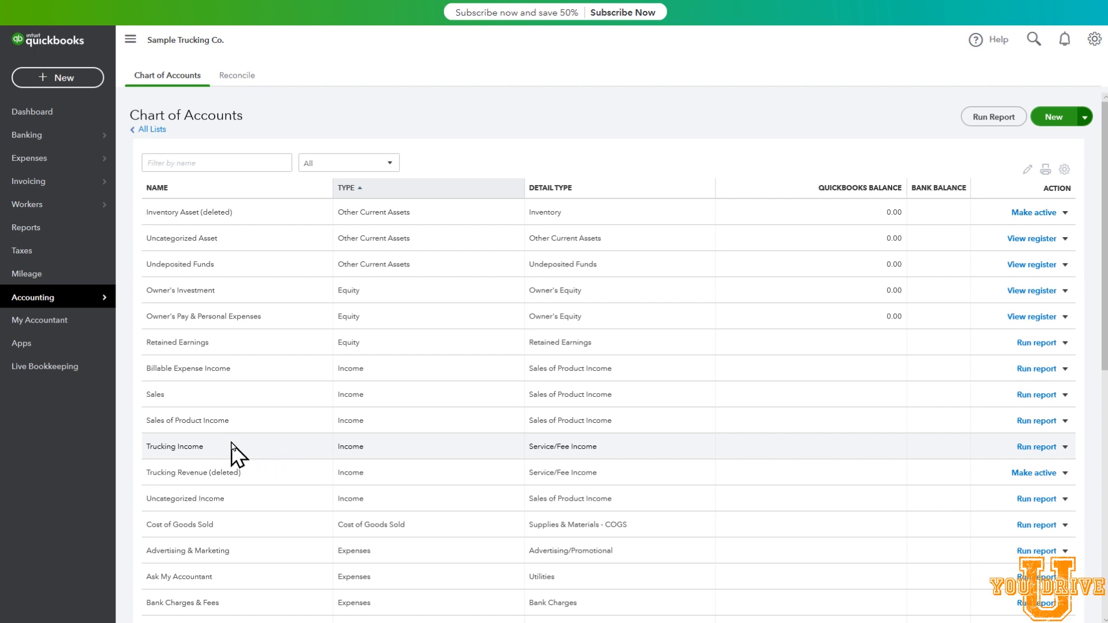
Step: Start another new account of type Income, with Service/Fee Income as its detail type
{"action": "left_click", "coordinate": [1055, 118]}
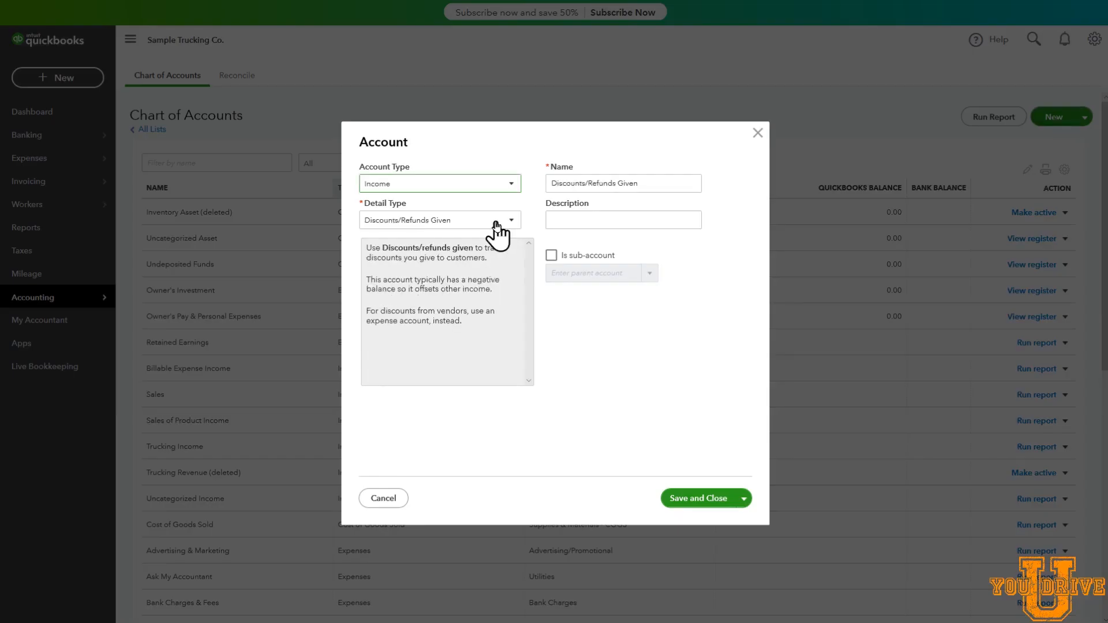
{"action": "left_click", "coordinate": [497, 222]}
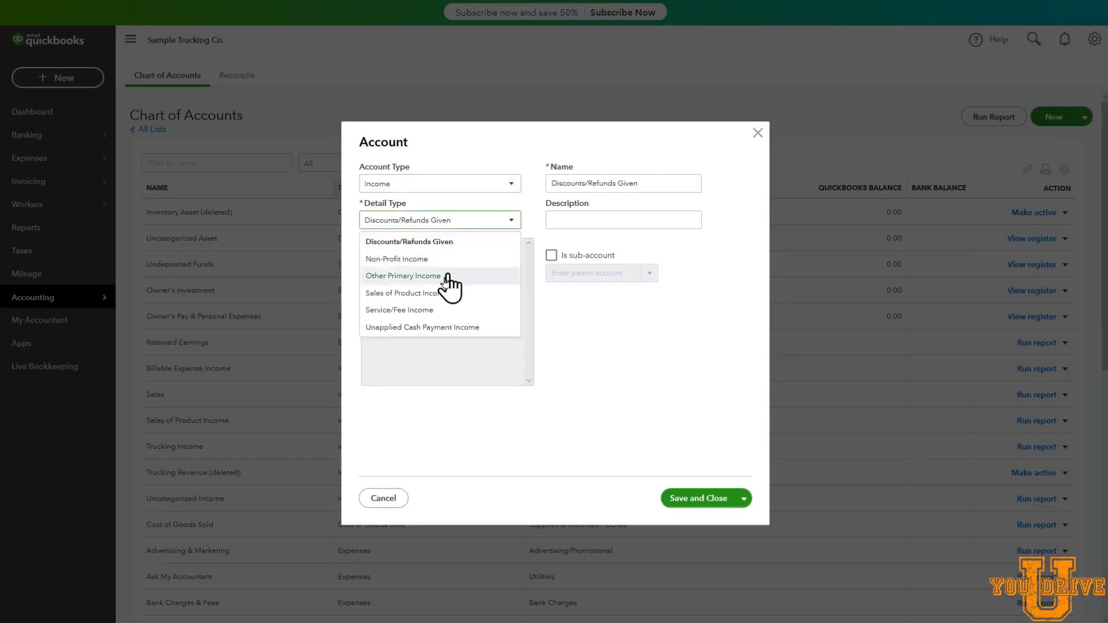
{"action": "left_click", "coordinate": [428, 310]}
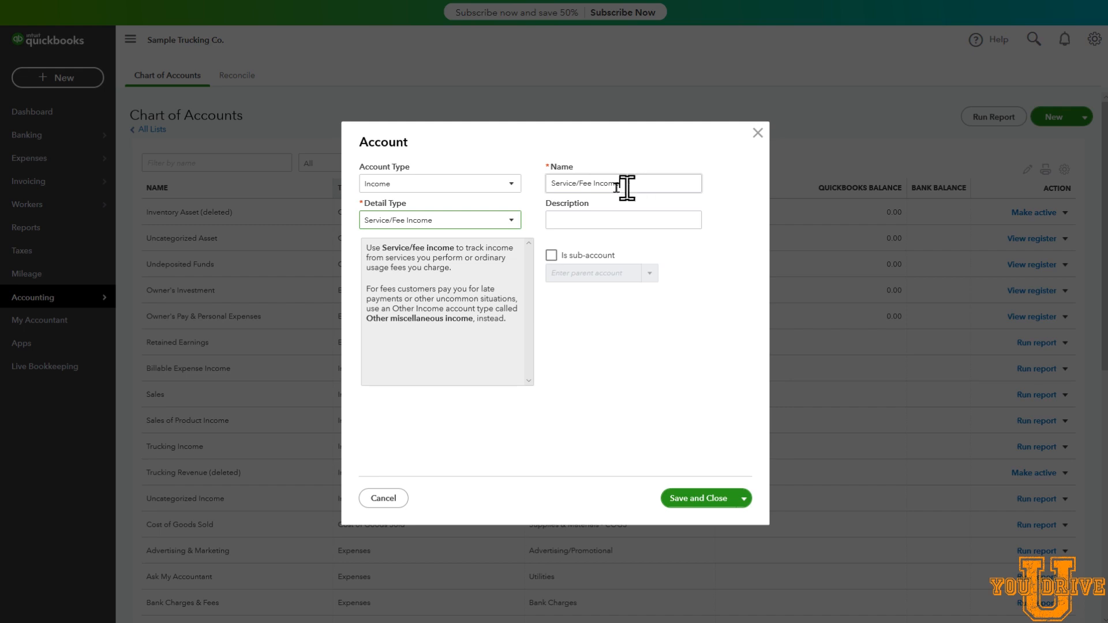
Step: Enter "Linehaul Flat Rate" as both the name and the description of the new income account
{"action": "left_click_drag", "start_coordinate": [624, 185], "coordinate": [547, 184]}
{"action": "type", "text": "Line"}
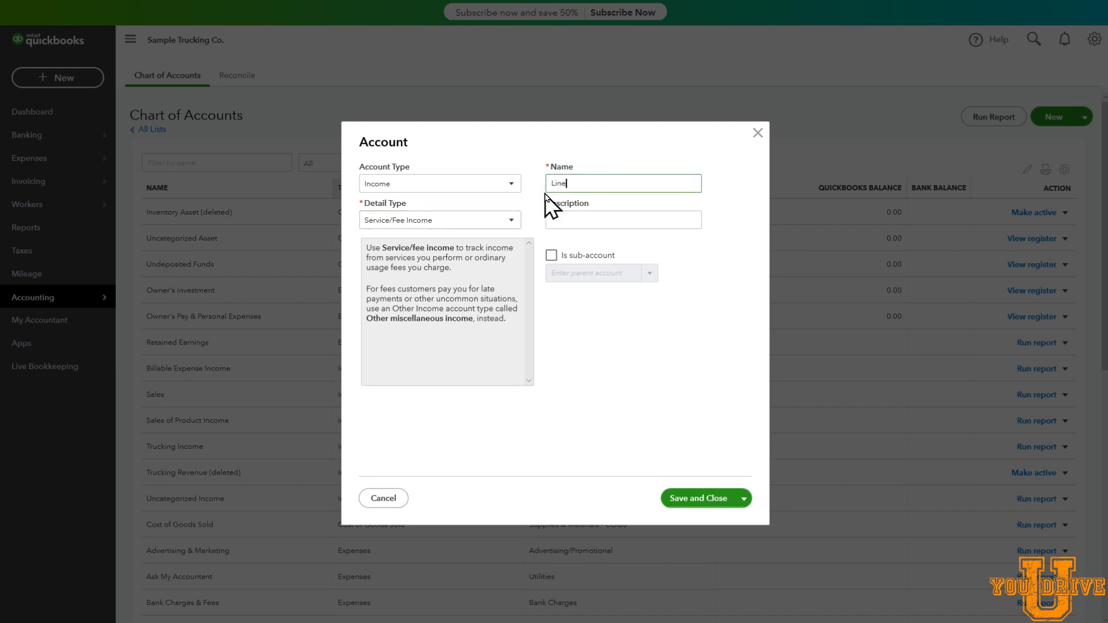
{"action": "type", "text": "haul Flat Rate"}
{"action": "left_click", "coordinate": [578, 220]}
{"action": "left_click", "coordinate": [578, 219]}
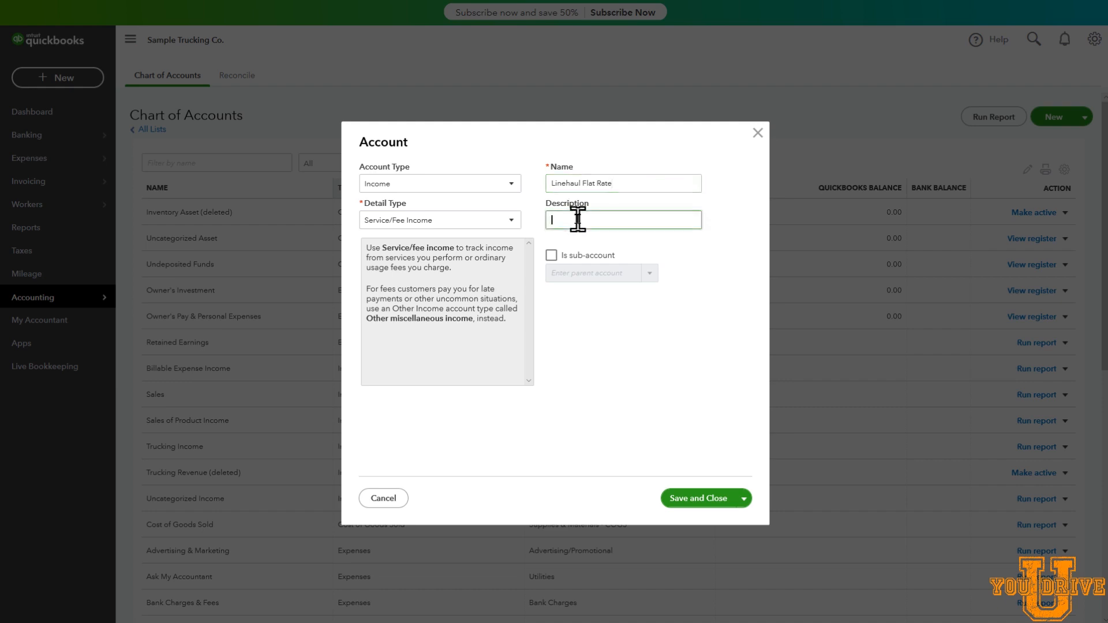
{"action": "type", "text": "aul Flat Rate"}
Step: Make the Linehaul Flat Rate account a sub-account of Trucking Income and save it
{"action": "left_click", "coordinate": [551, 255]}
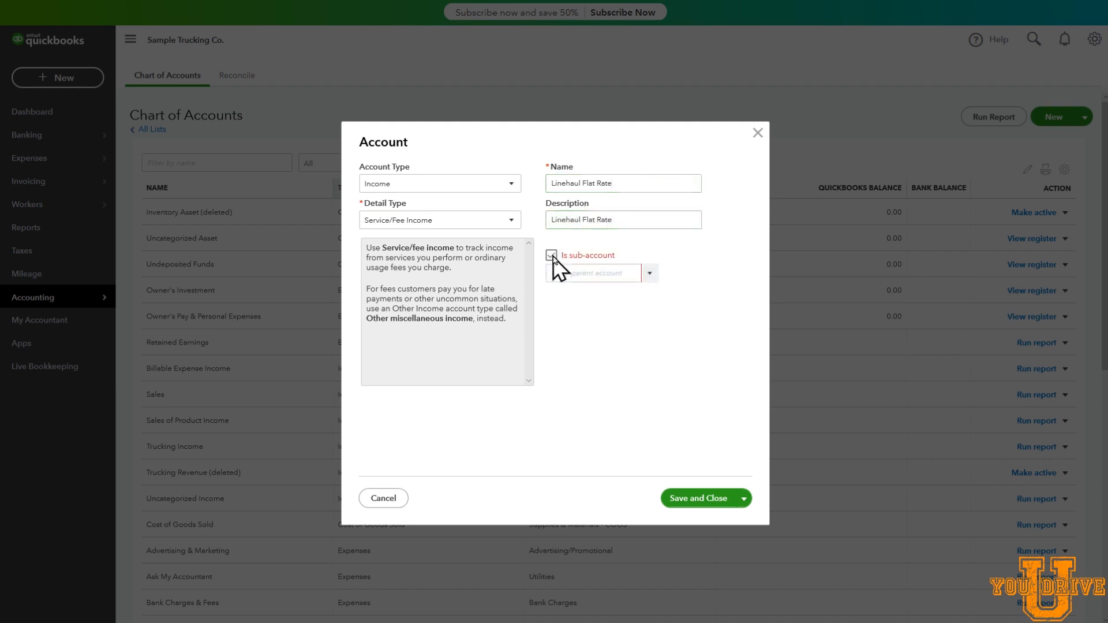
{"action": "left_click", "coordinate": [649, 277]}
{"action": "scroll", "coordinate": [606, 427], "scroll_direction": "down", "scroll_amount": 1}
{"action": "left_click", "coordinate": [612, 446]}
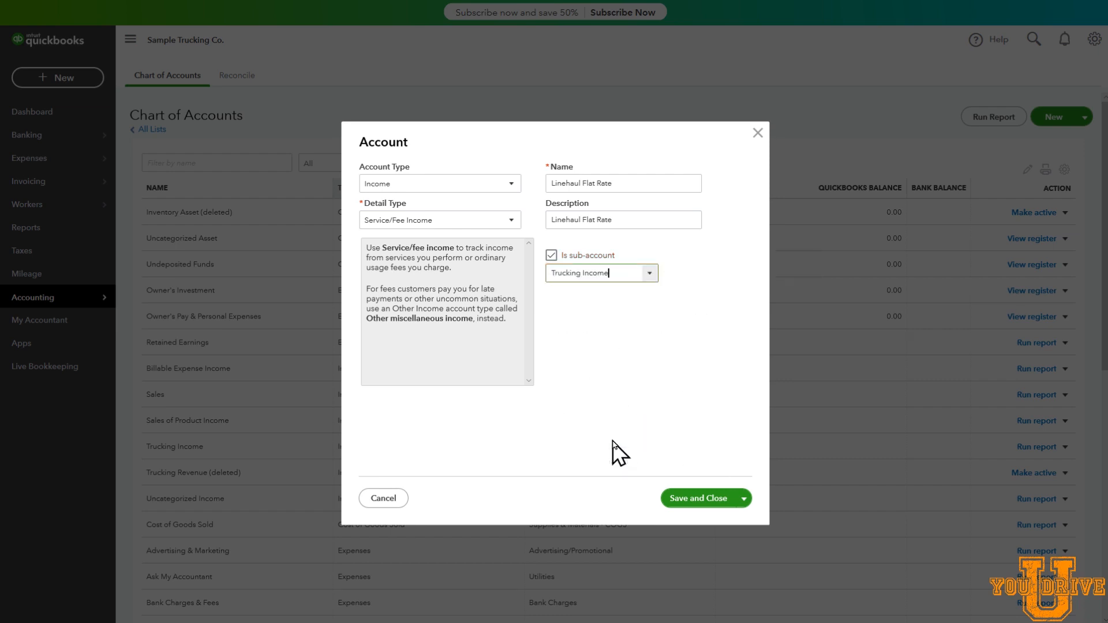
{"action": "left_click", "coordinate": [694, 501]}
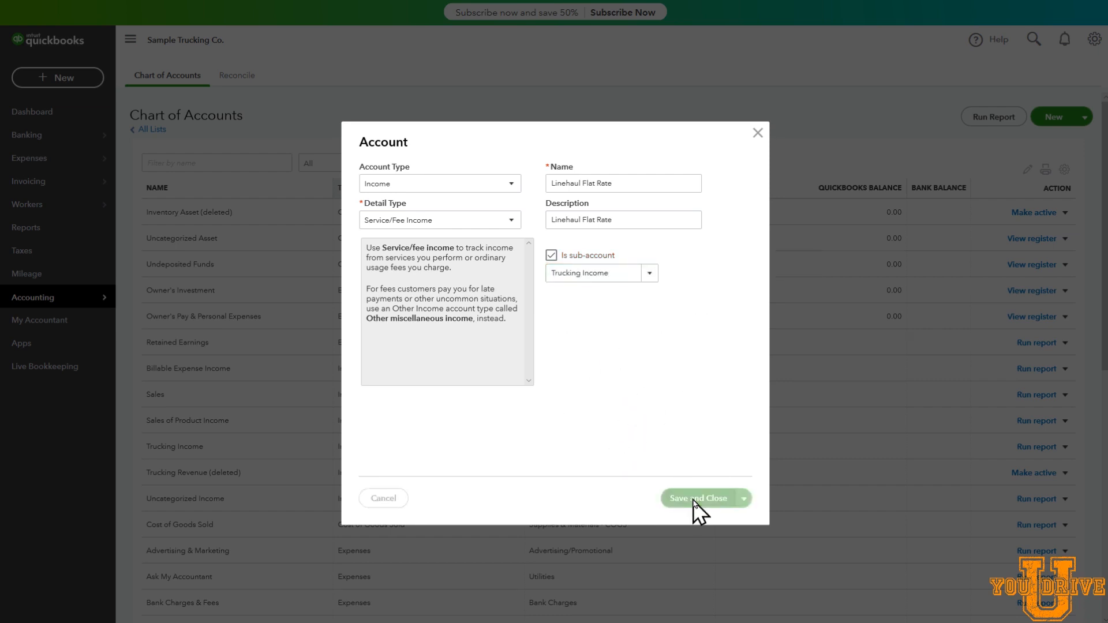
{"action": "scroll", "coordinate": [277, 301], "scroll_direction": "down", "scroll_amount": 1}
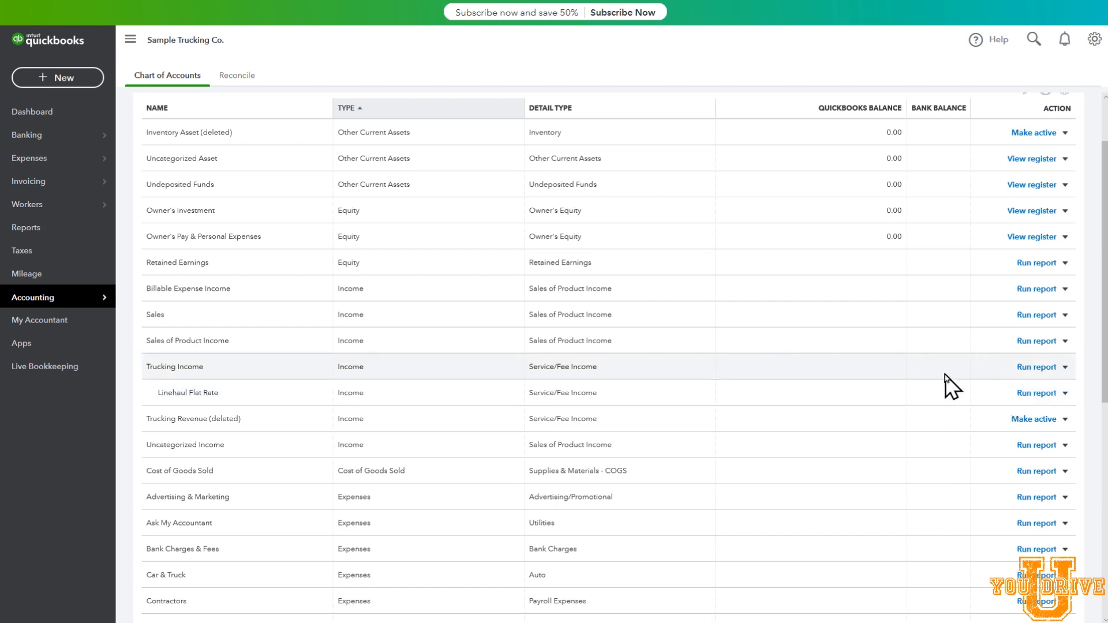
{"action": "scroll", "coordinate": [228, 370], "scroll_direction": "up", "scroll_amount": 3}
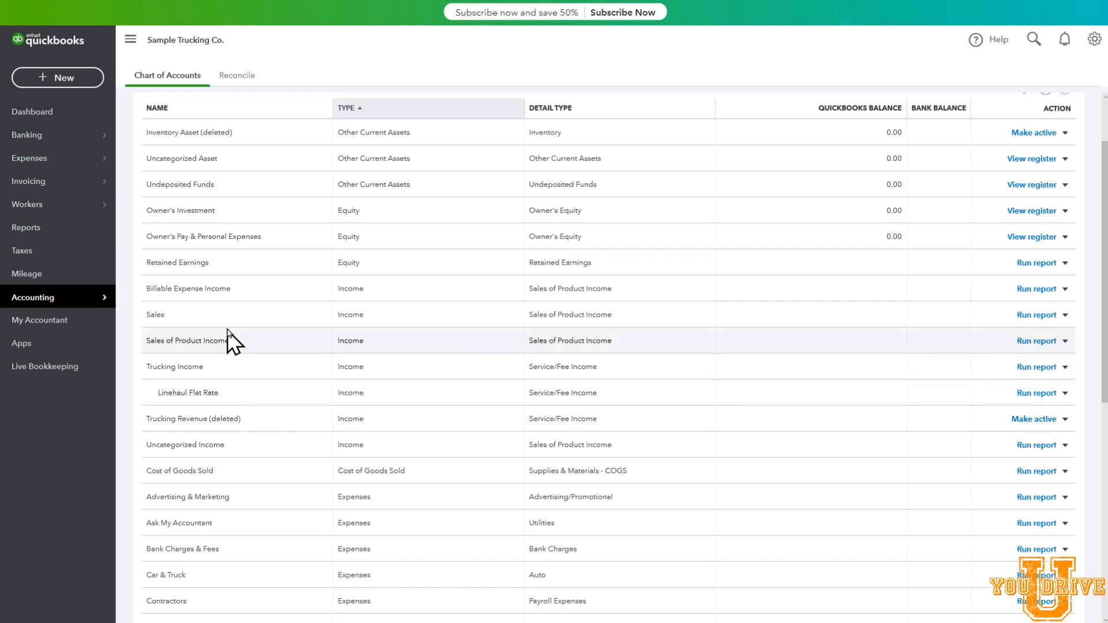
{"action": "scroll", "coordinate": [209, 271], "scroll_direction": "down", "scroll_amount": 4}
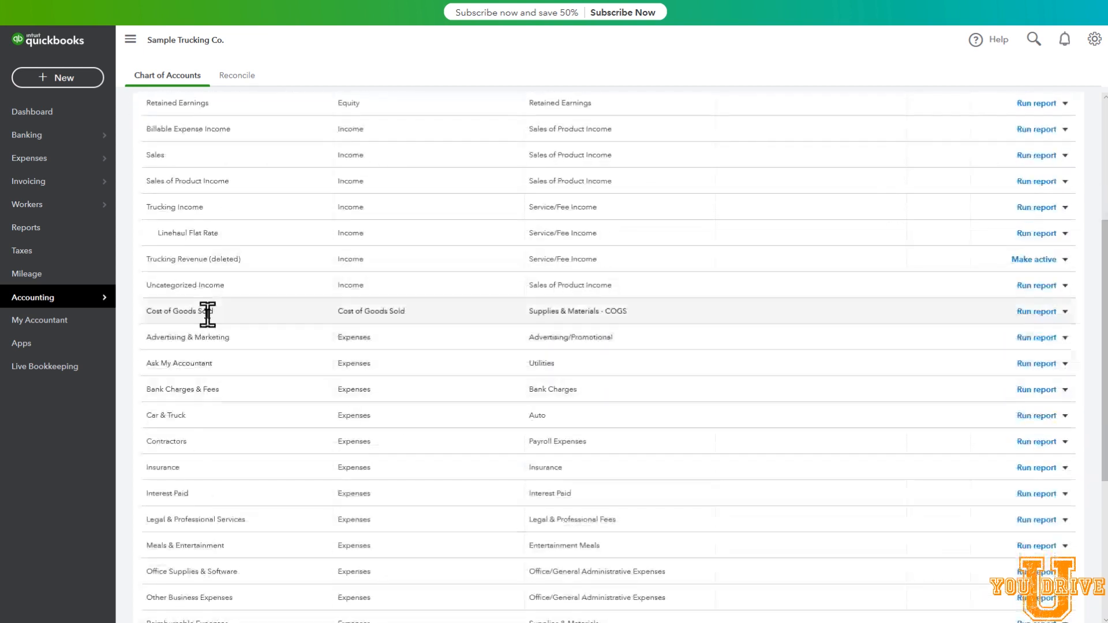
{"action": "scroll", "coordinate": [225, 471], "scroll_direction": "up", "scroll_amount": 4}
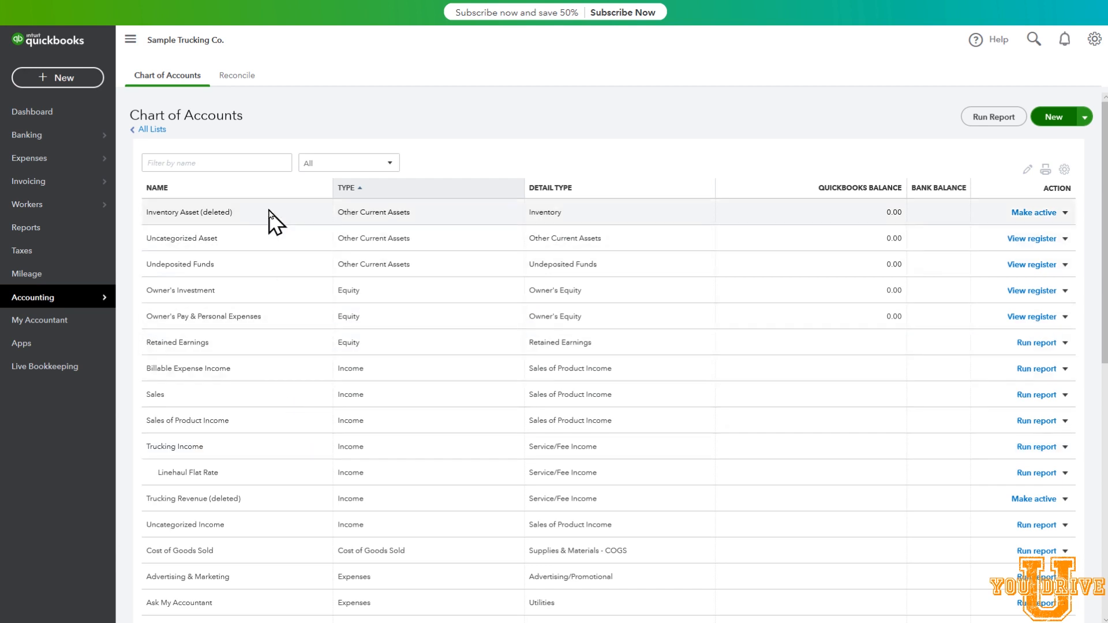
{"action": "left_click", "coordinate": [48, 114]}
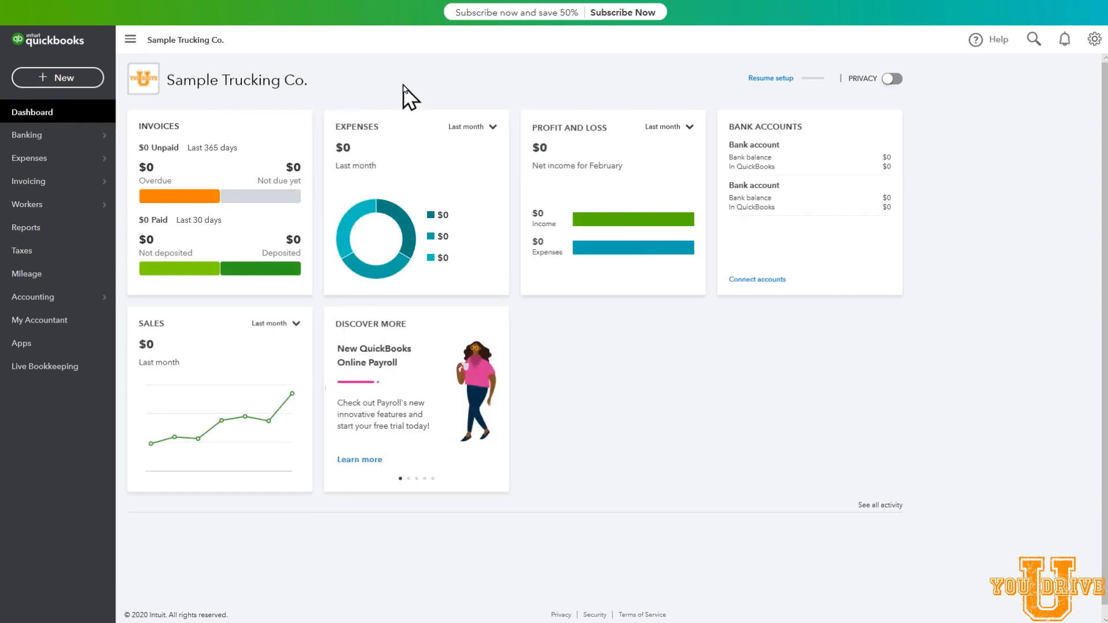
{"action": "left_click", "coordinate": [65, 76]}
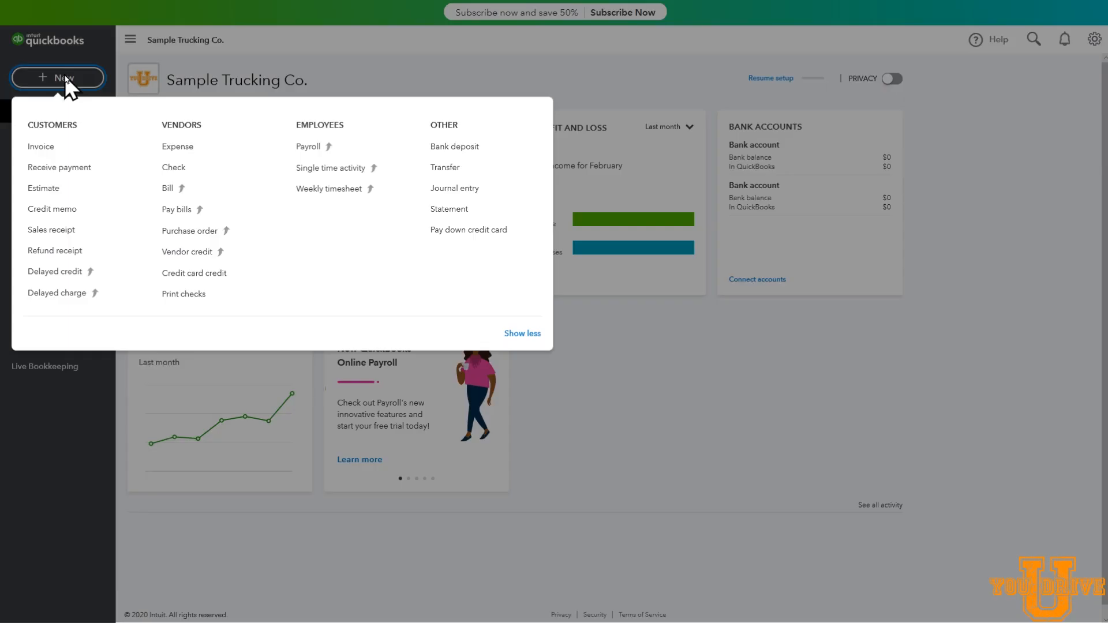
{"action": "left_click", "coordinate": [41, 153]}
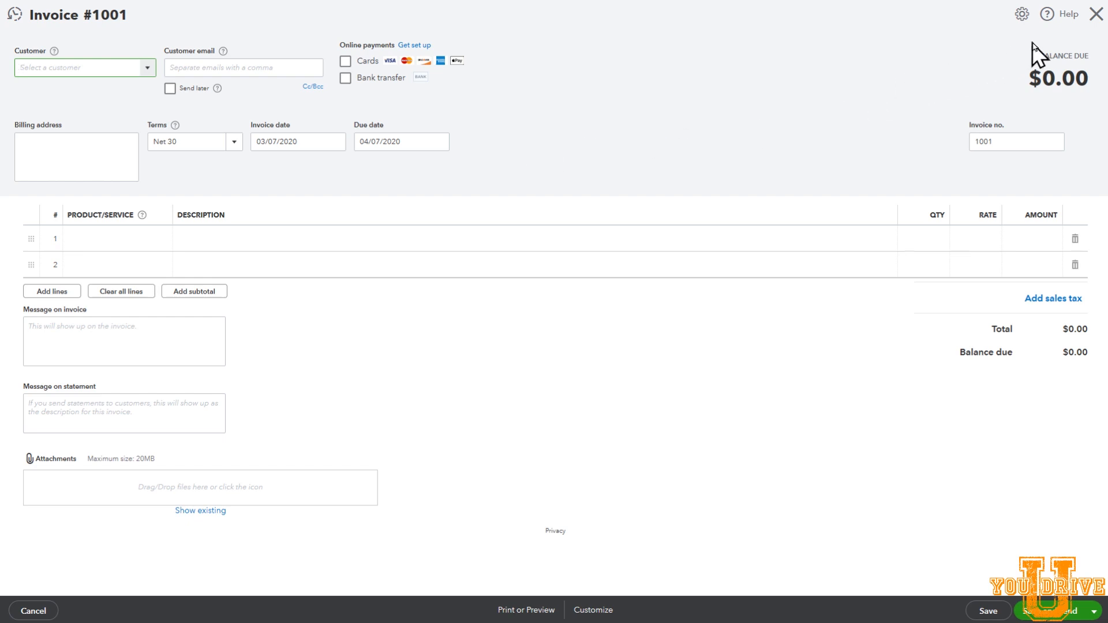
{"action": "left_click", "coordinate": [1095, 15]}
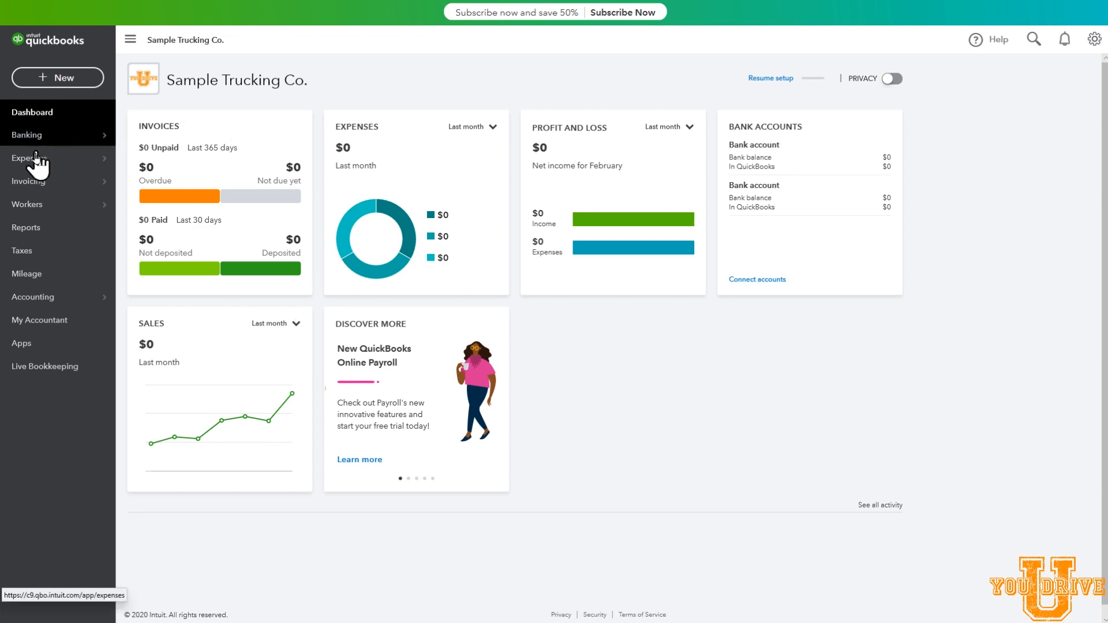
Step: Start the first customer invoice from the list of invoices in the invoicing area
{"action": "mouse_move", "coordinate": [32, 183]}
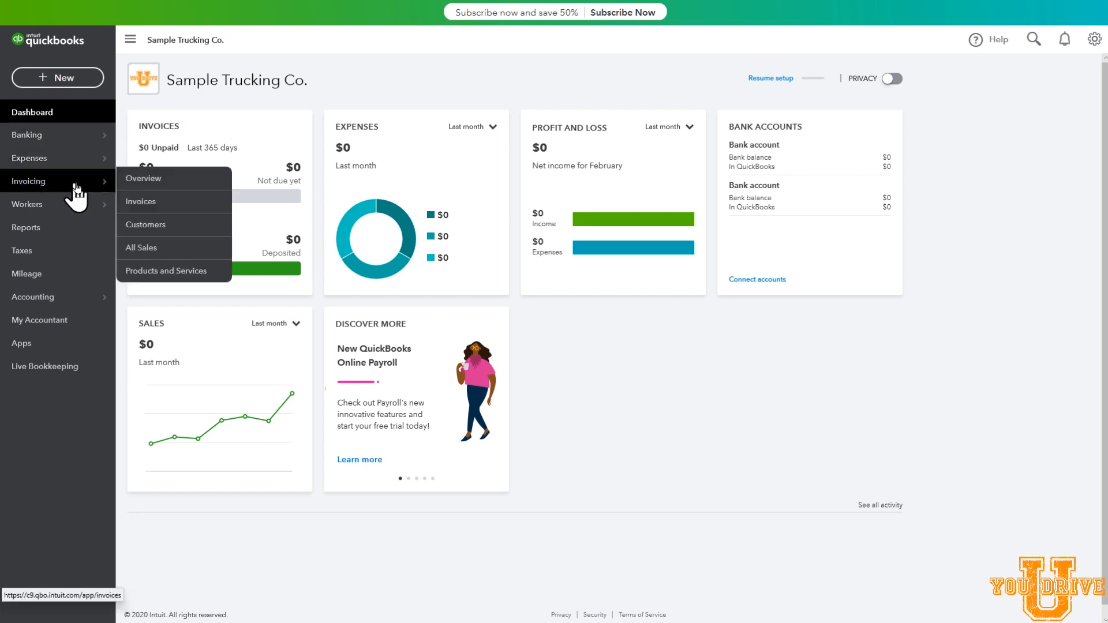
{"action": "left_click", "coordinate": [146, 180]}
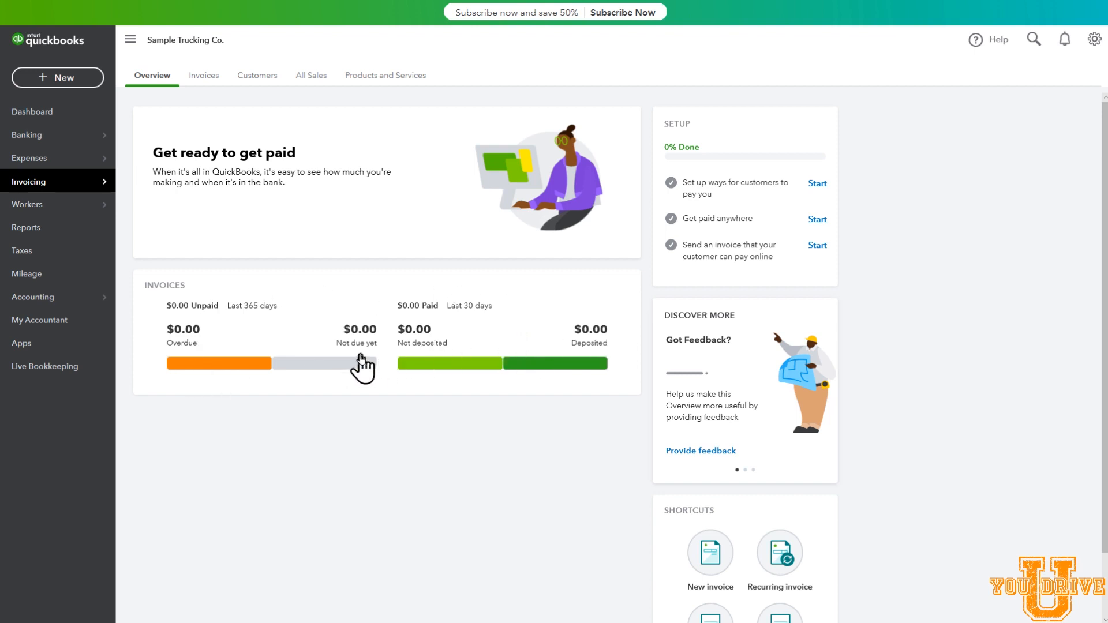
{"action": "left_click", "coordinate": [205, 82]}
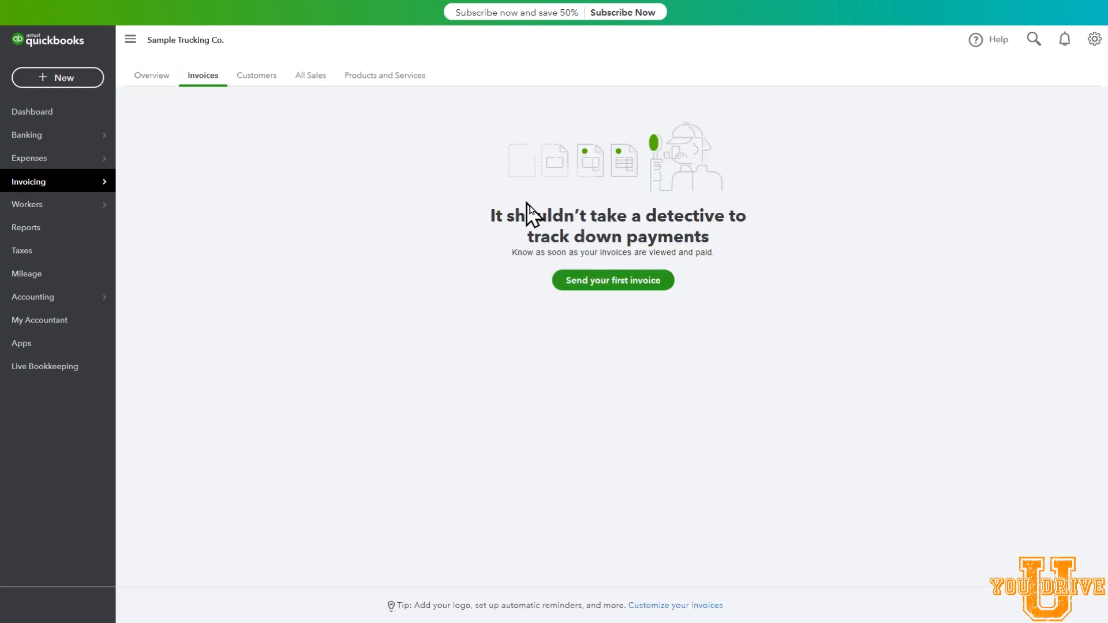
{"action": "left_click", "coordinate": [607, 287]}
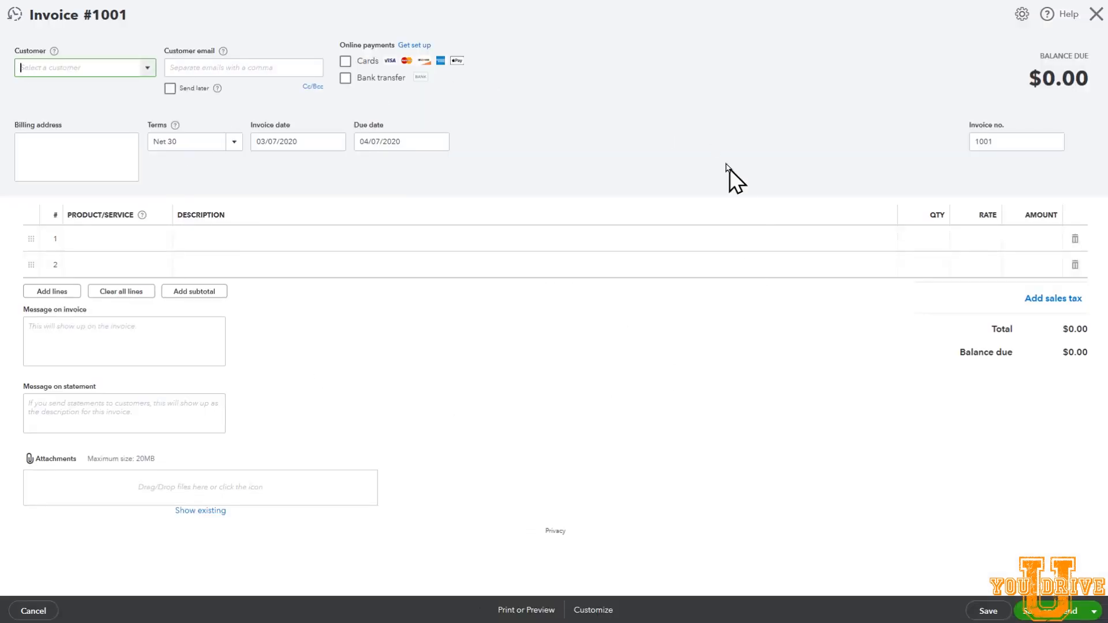
{"action": "left_click", "coordinate": [147, 68]}
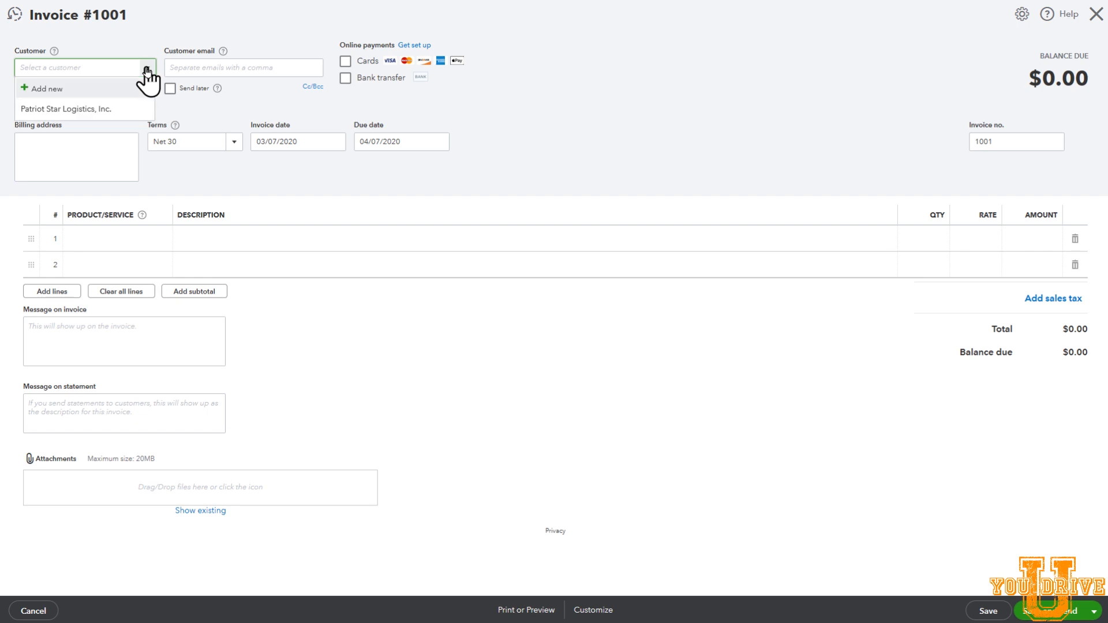
{"action": "left_click", "coordinate": [64, 90]}
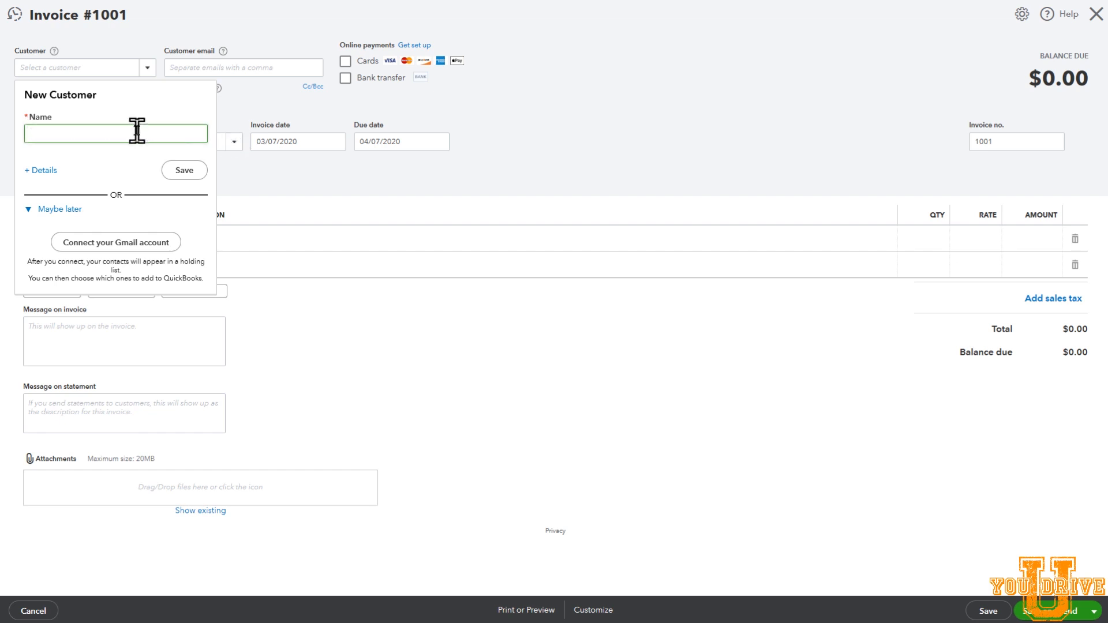
{"action": "left_click", "coordinate": [41, 170]}
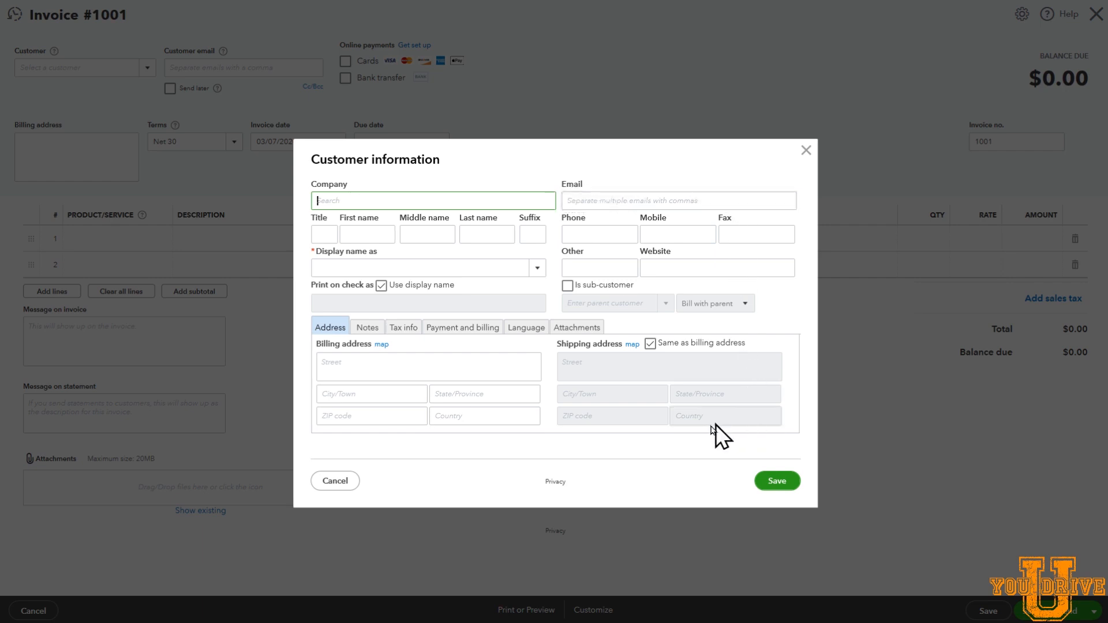
{"action": "left_click", "coordinate": [348, 484]}
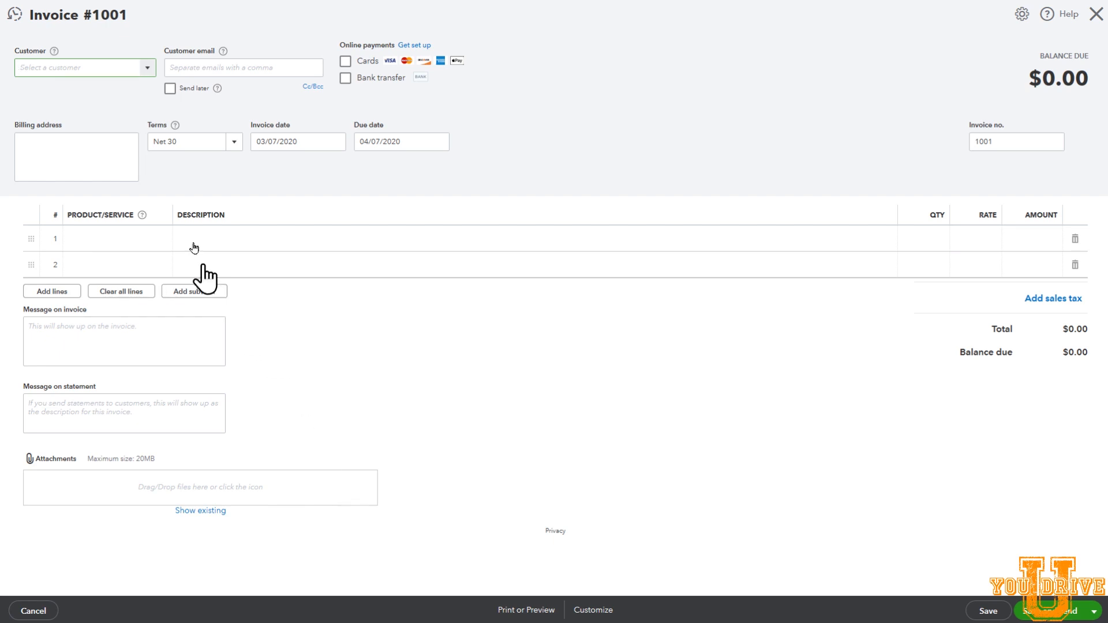
Step: Choose the existing customer Patriot Star Logistics, Inc. for the invoice
{"action": "left_click", "coordinate": [148, 70]}
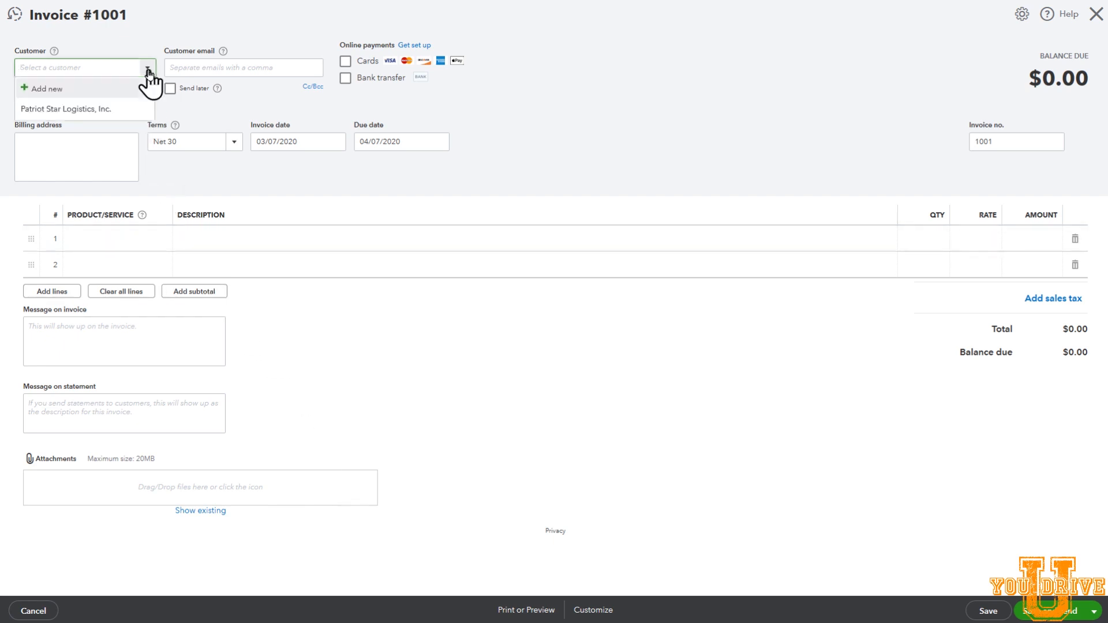
{"action": "left_click", "coordinate": [86, 109]}
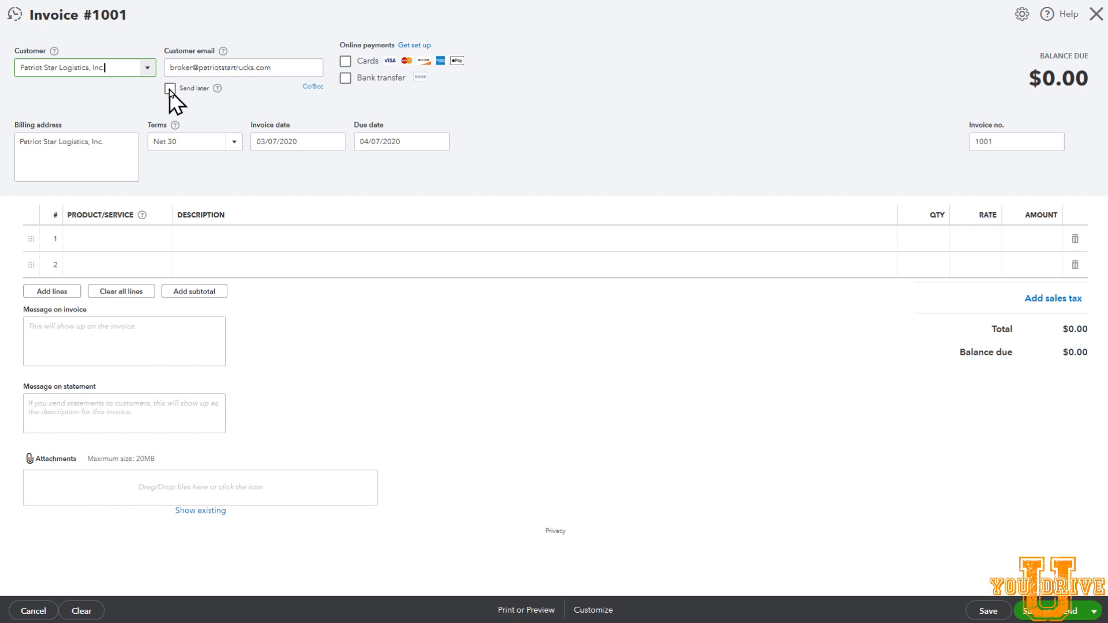
Step: Try Due on receipt as the invoice's terms and open the form for adding a new term
{"action": "left_click", "coordinate": [232, 146]}
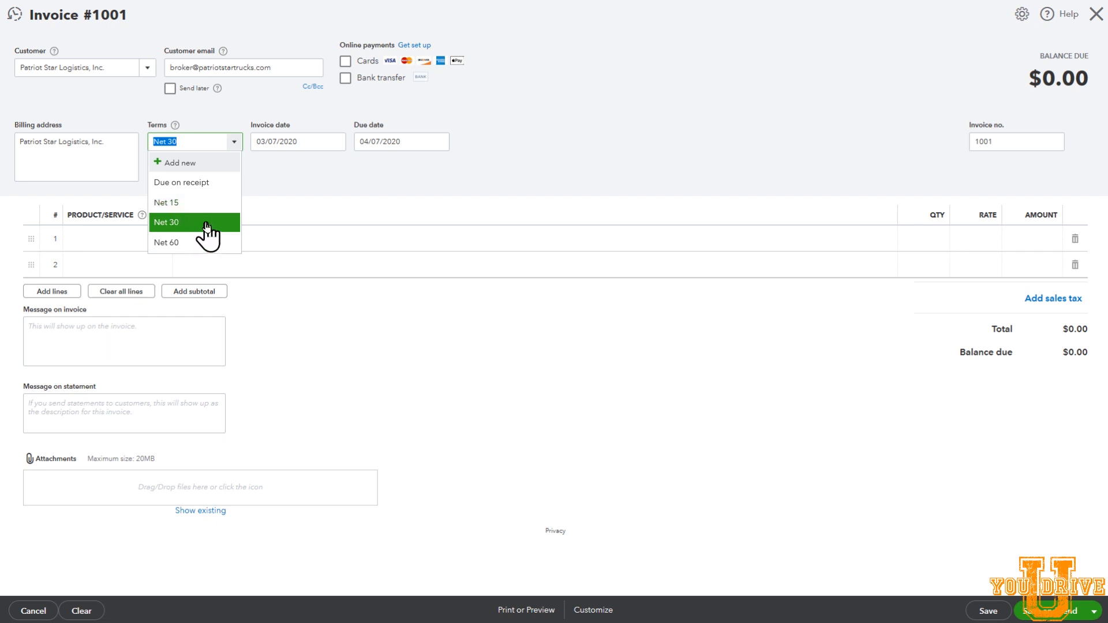
{"action": "left_click", "coordinate": [209, 183]}
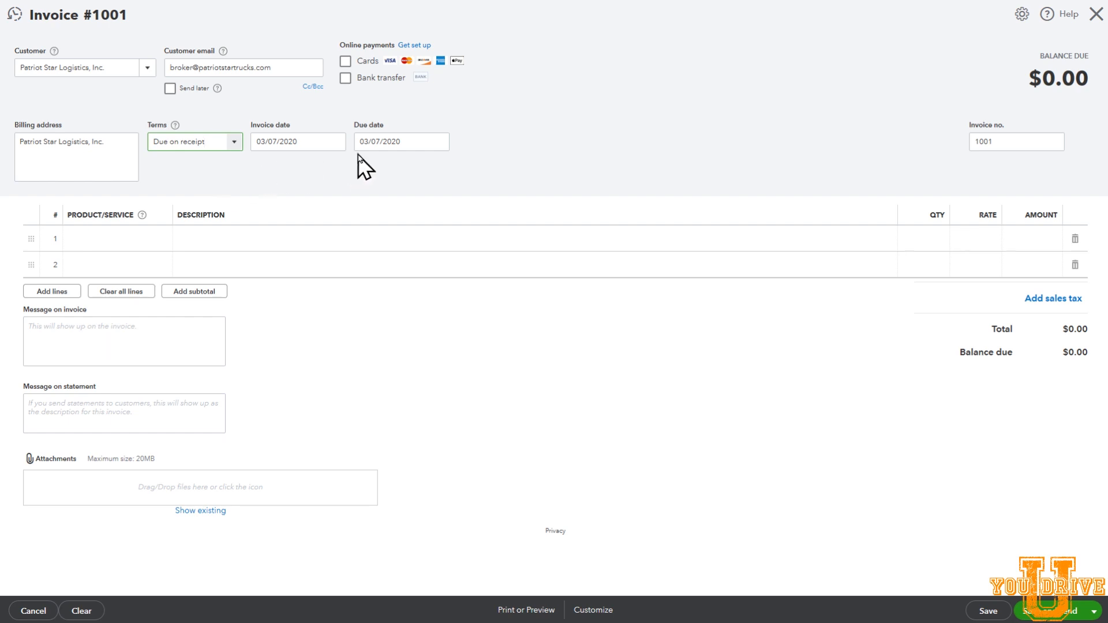
{"action": "left_click", "coordinate": [234, 143]}
{"action": "left_click", "coordinate": [211, 161]}
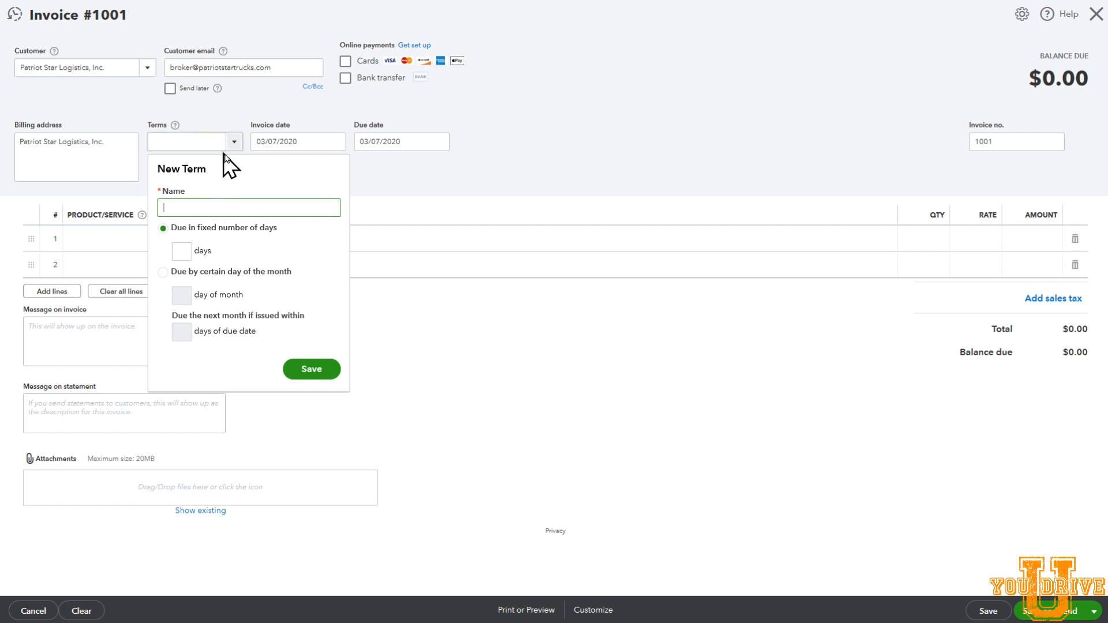
{"action": "left_click", "coordinate": [233, 114]}
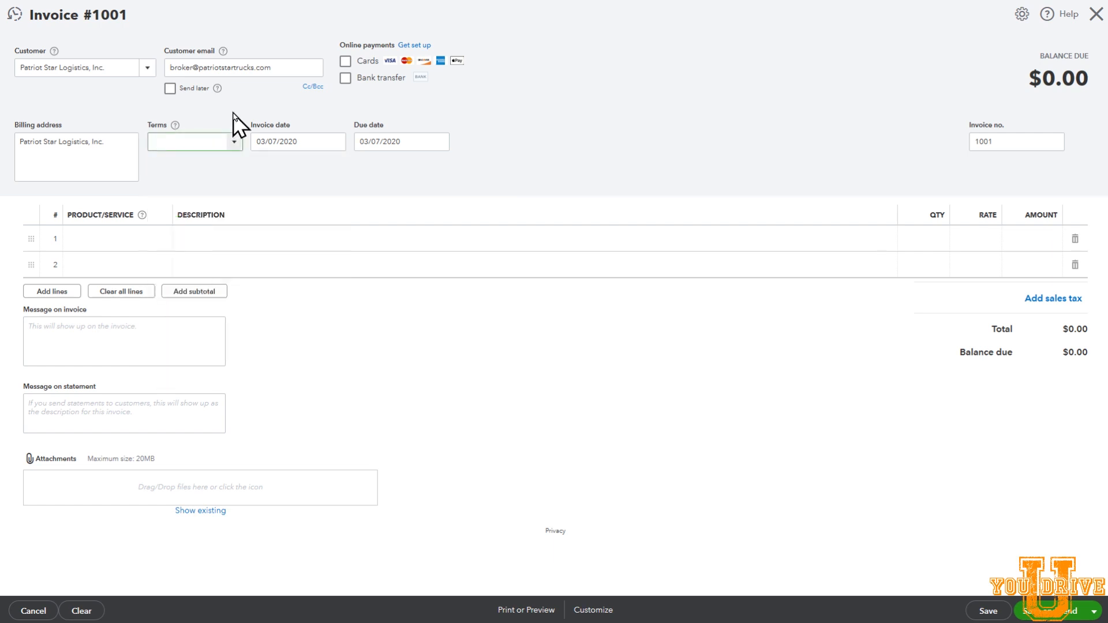
Step: Set the invoice's payment terms to Net 30
{"action": "left_click", "coordinate": [234, 142]}
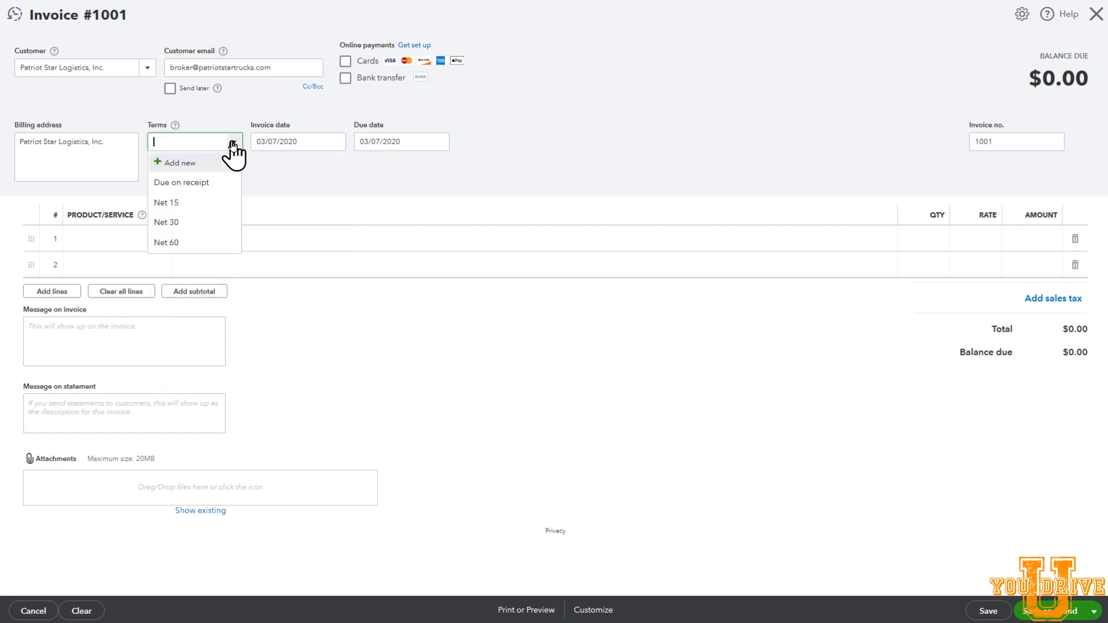
{"action": "left_click", "coordinate": [169, 223]}
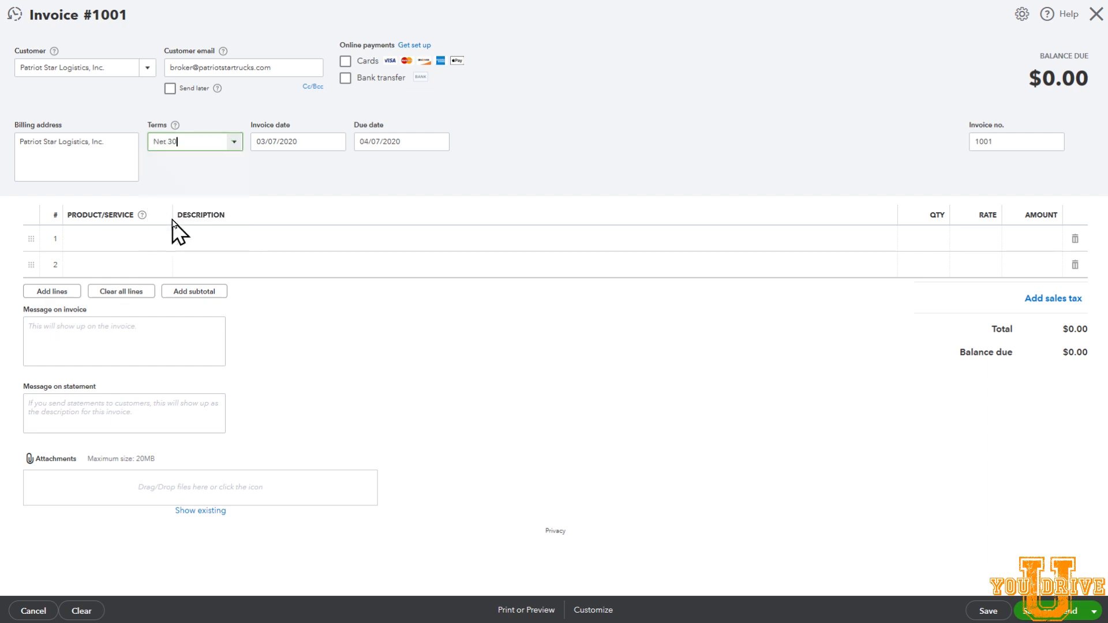
{"action": "left_click", "coordinate": [255, 169]}
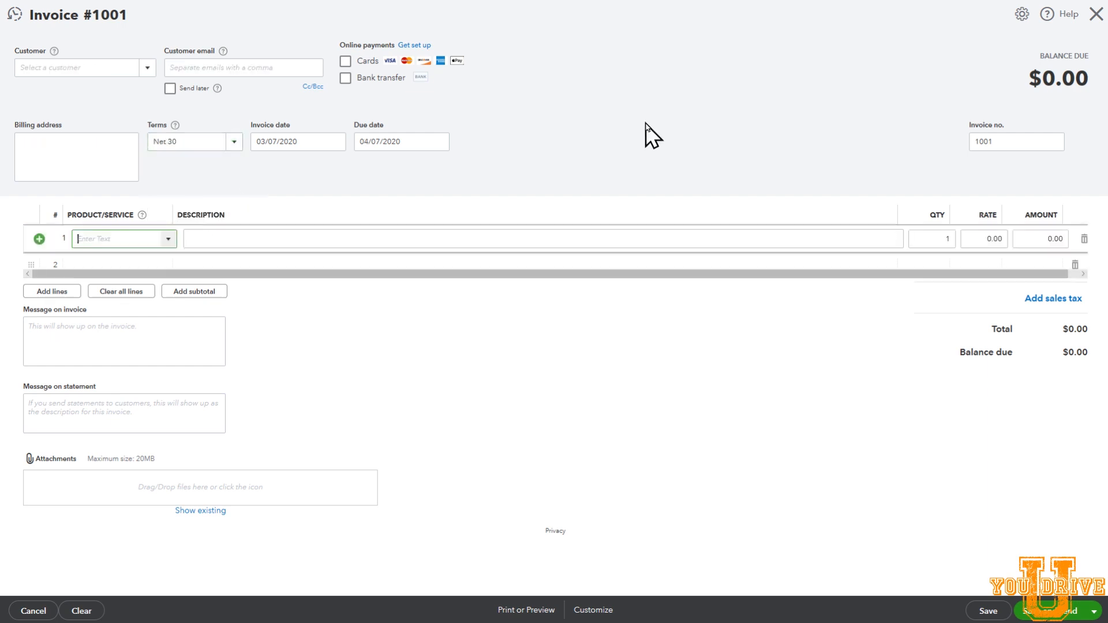
Step: Add a new item of type Service from the first invoice line and name it "Linehaul Flate Rate"
{"action": "left_click", "coordinate": [171, 239]}
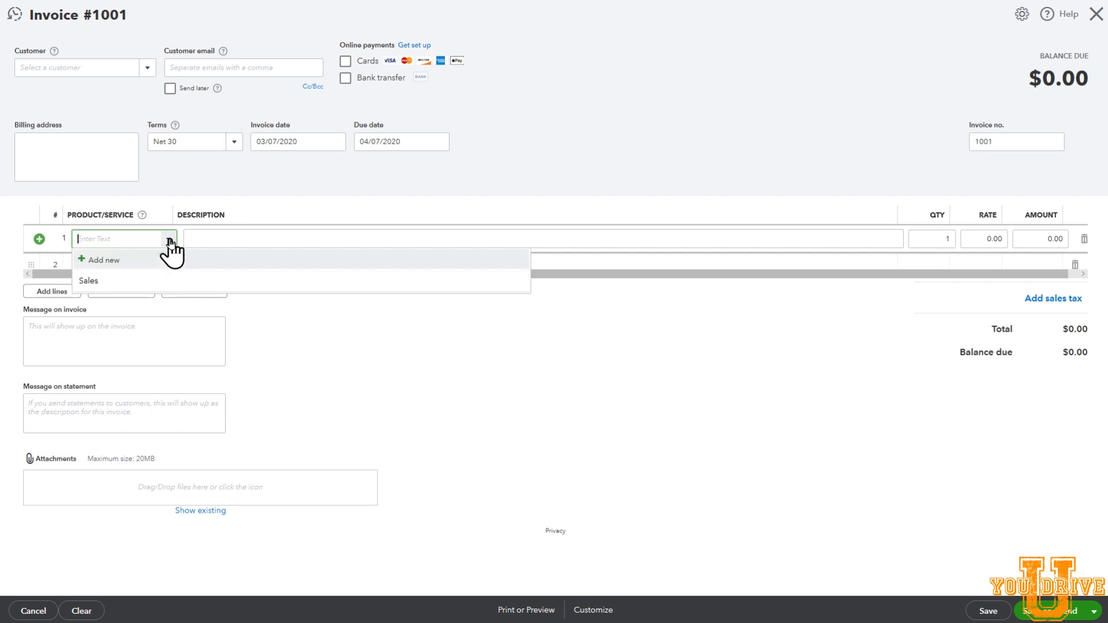
{"action": "left_click", "coordinate": [109, 263]}
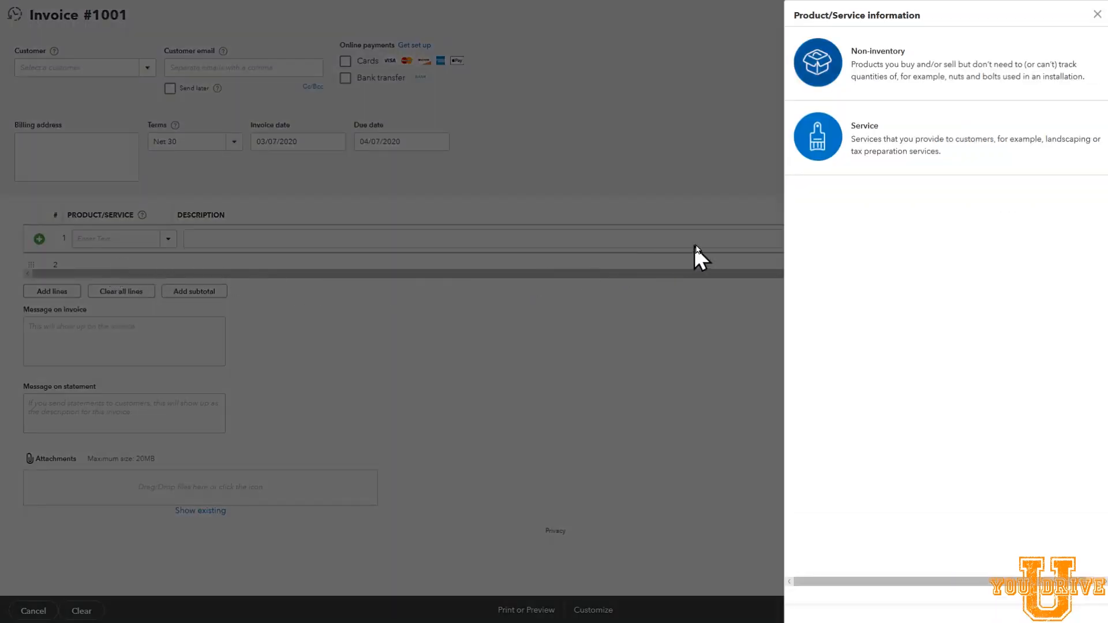
{"action": "left_click", "coordinate": [881, 148]}
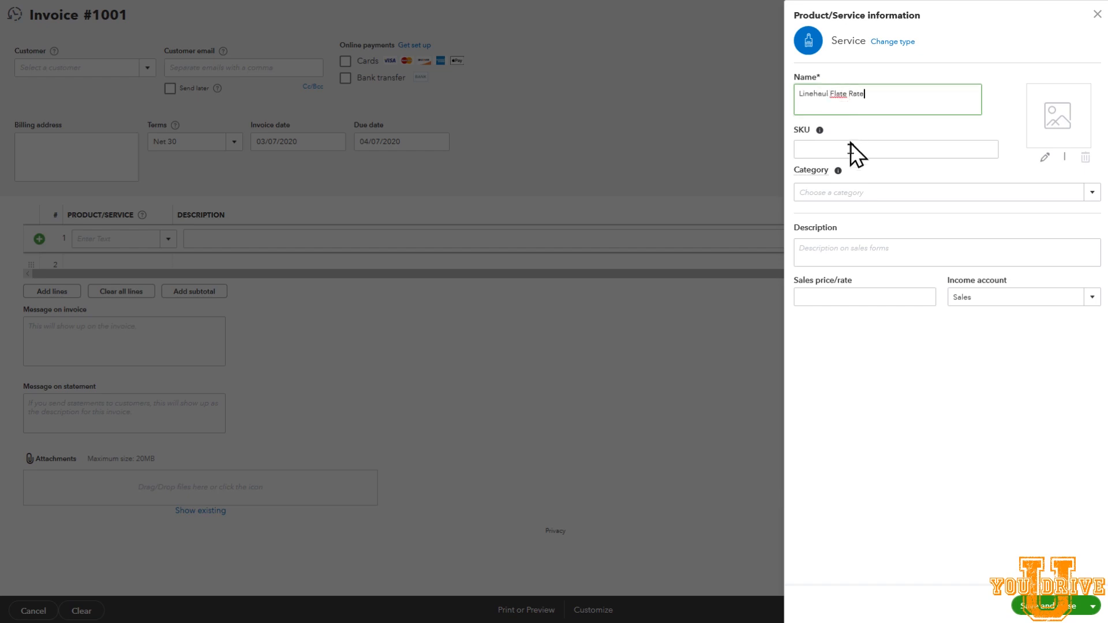
Step: Assign the new service to the Linehaul Flat Rate category and enter "Linehaul Flat Rate" as its description
{"action": "left_click", "coordinate": [923, 192]}
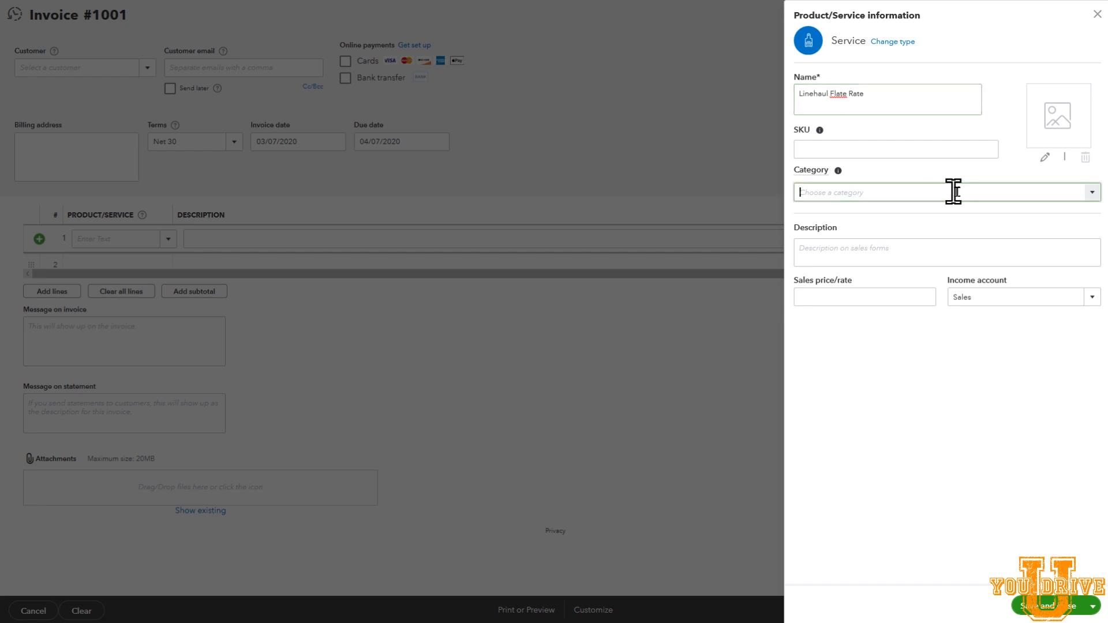
{"action": "left_click", "coordinate": [1088, 195]}
{"action": "left_click", "coordinate": [1088, 195]}
{"action": "left_click", "coordinate": [1088, 195]}
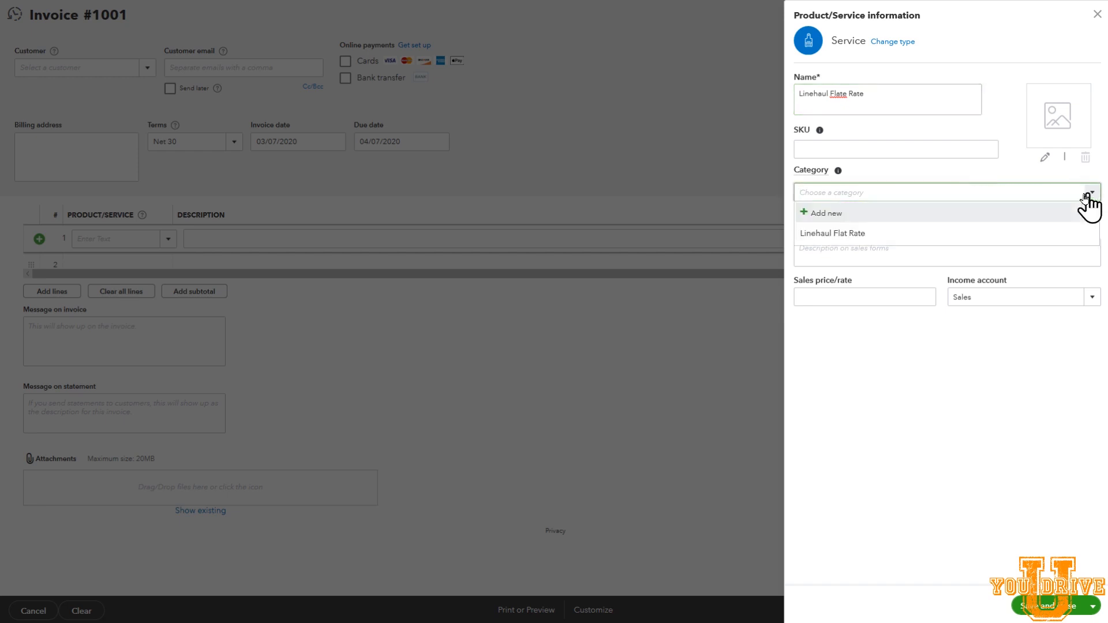
{"action": "left_click", "coordinate": [958, 234]}
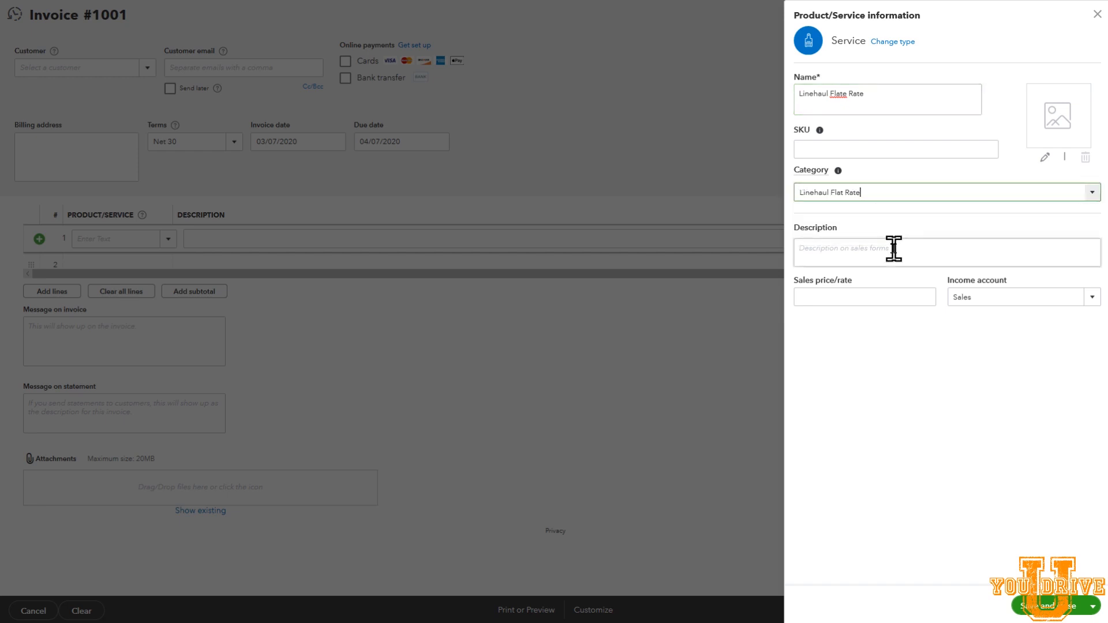
{"action": "left_click", "coordinate": [895, 249]}
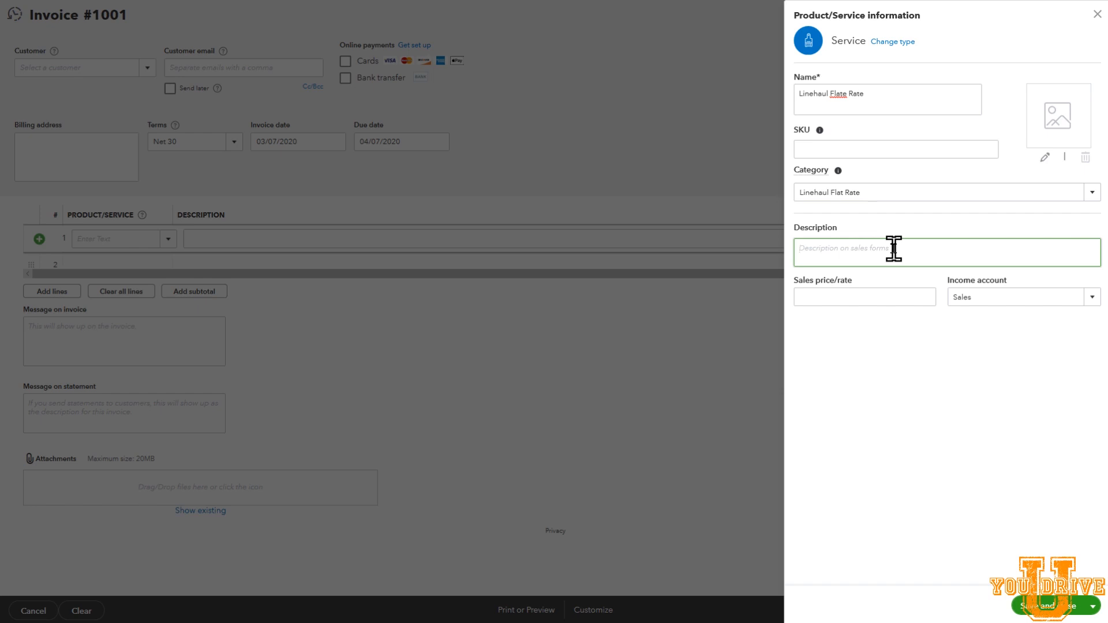
{"action": "type", "text": "Linehaul Flat Rate"}
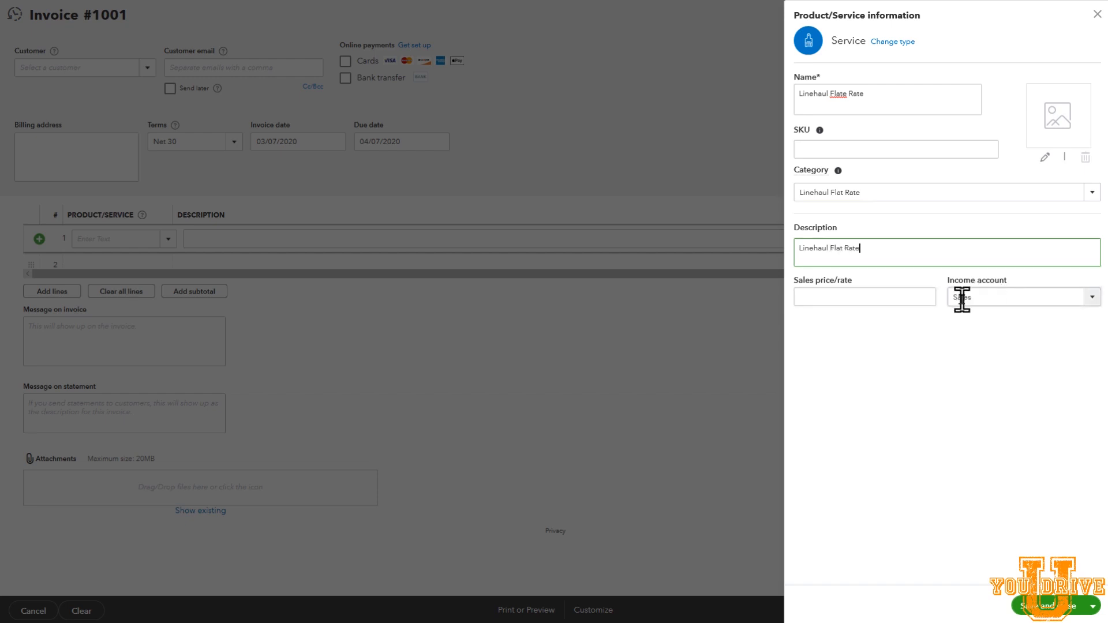
Step: Set the service's income account to the Linehaul Flat Rate sub-account of Trucking Income and save the service
{"action": "left_click", "coordinate": [1092, 298]}
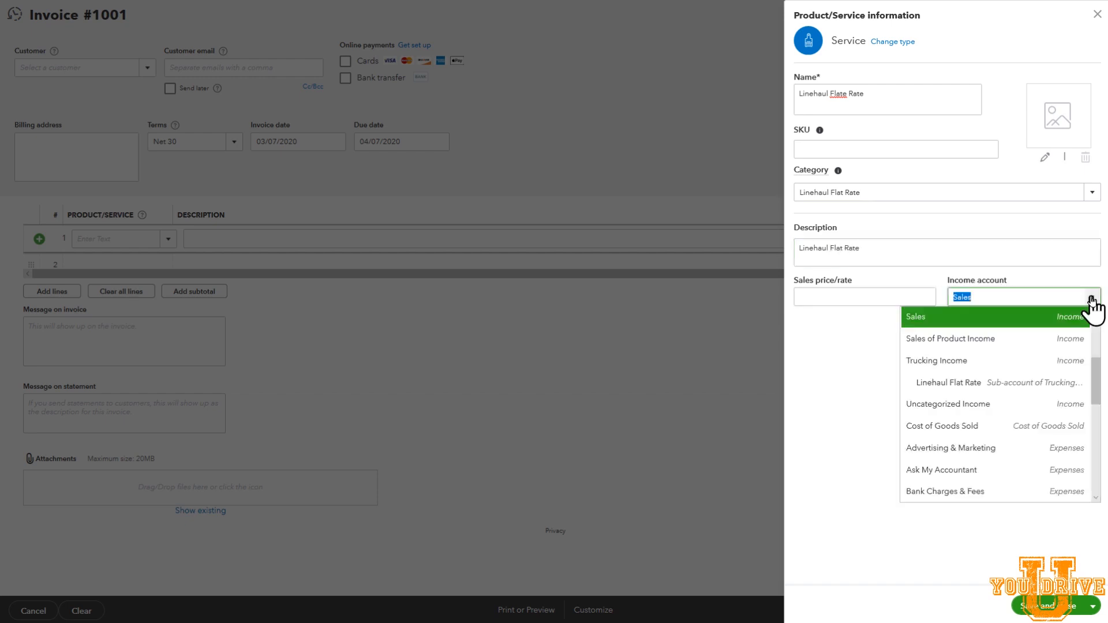
{"action": "left_click", "coordinate": [1019, 386]}
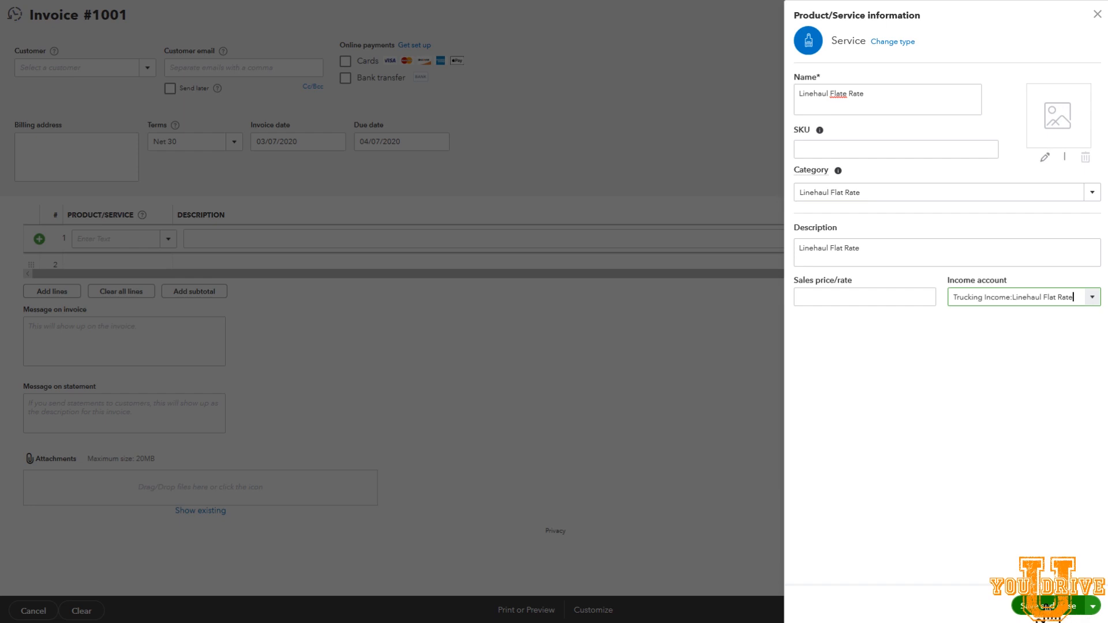
{"action": "left_click", "coordinate": [1047, 606]}
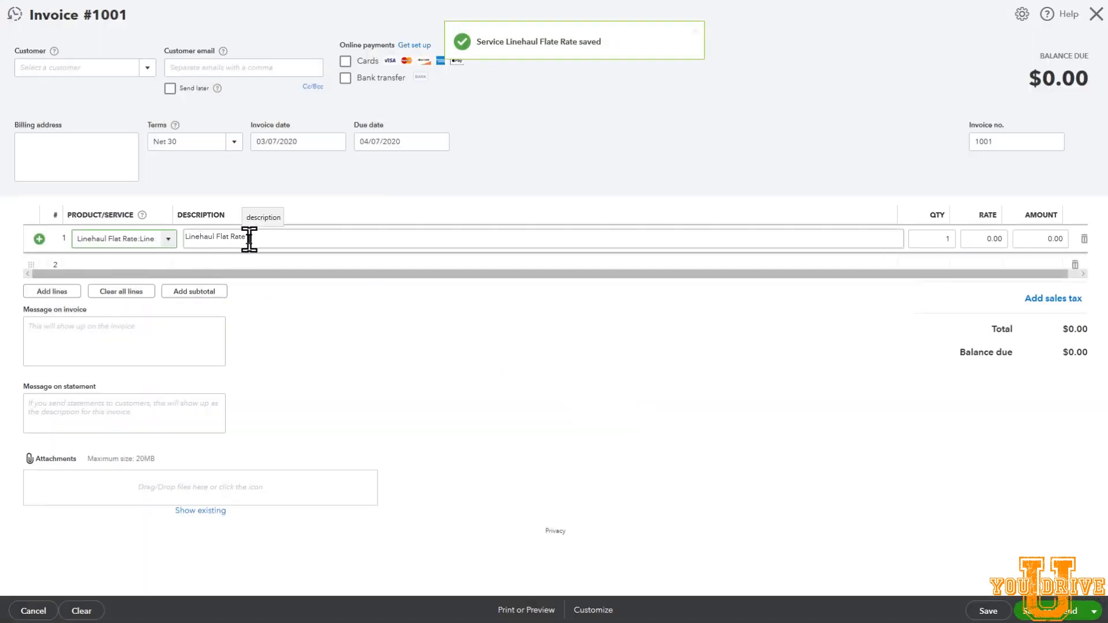
Step: Set the Linehaul Flat Rate line's quantity to 1,000 and its rate to 1.60
{"action": "left_click", "coordinate": [927, 240]}
{"action": "left_click", "coordinate": [927, 238]}
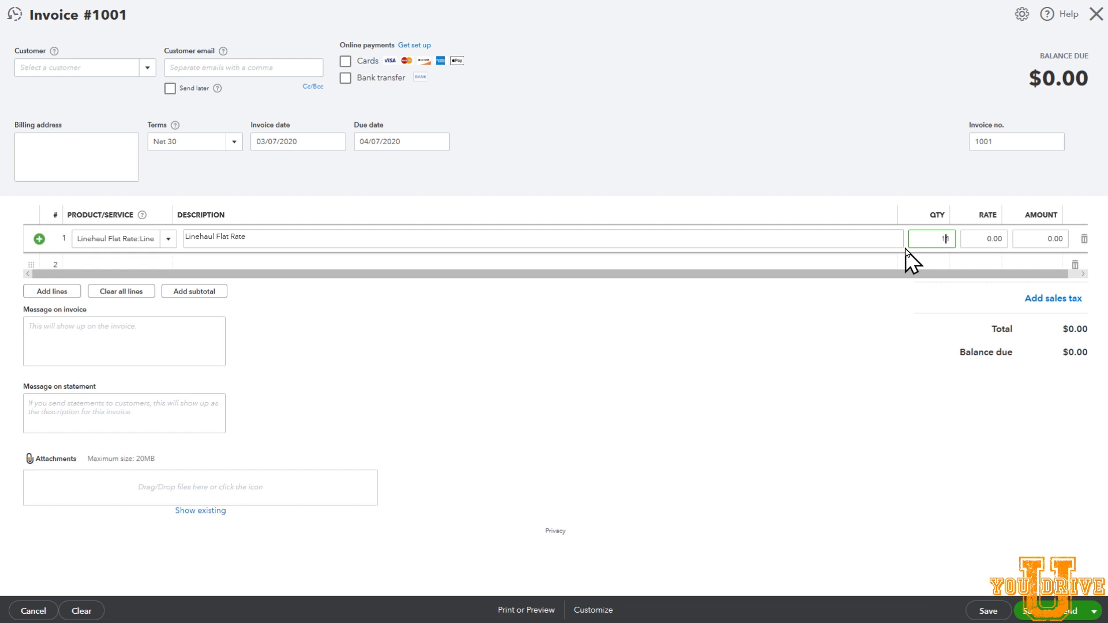
{"action": "type", "text": "001"}
{"action": "type", "text": "0"}
{"action": "type", "text": "1.60"}
{"action": "key", "text": "Tab"}
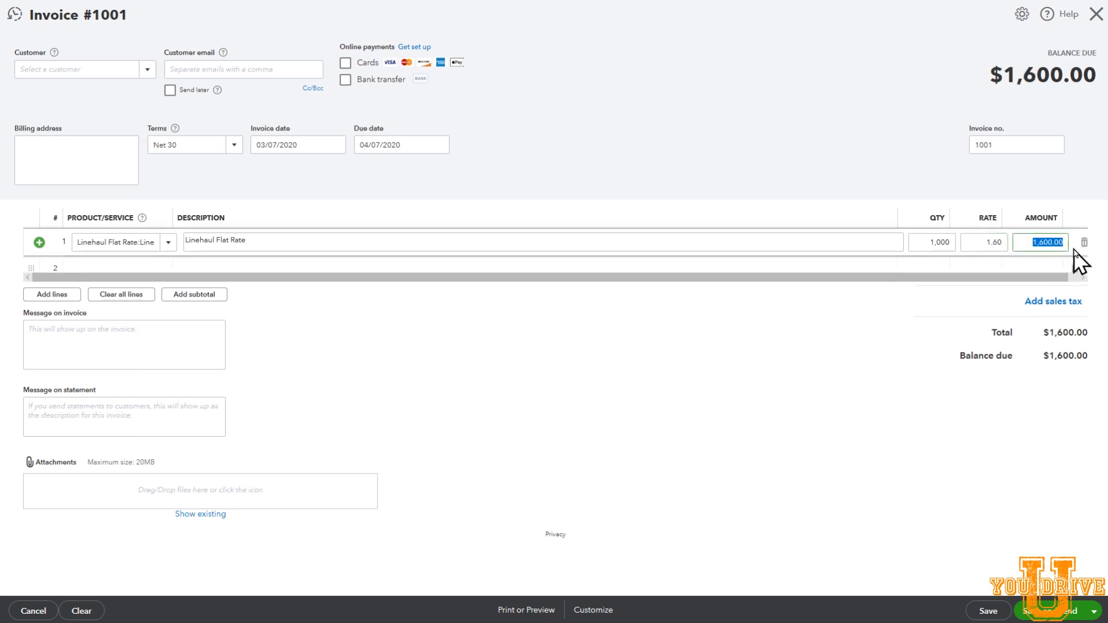
Step: Set the Linehaul Flat Rate line's quantity to 1 and its rate to 2,500
{"action": "left_click", "coordinate": [940, 241]}
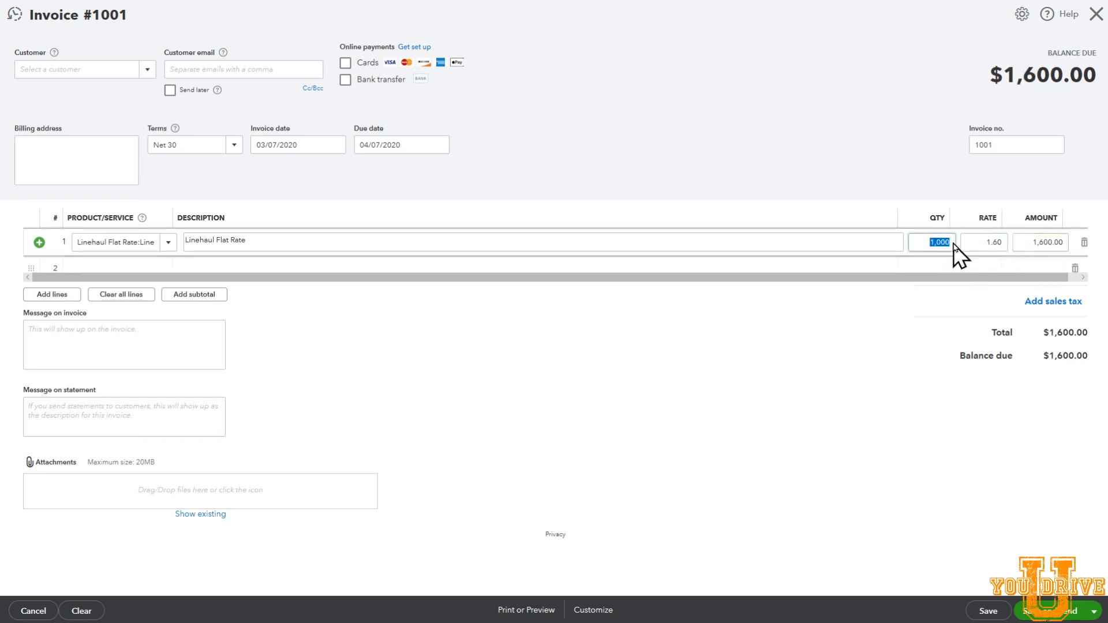
{"action": "type", "text": "1"}
{"action": "key", "text": "Tab"}
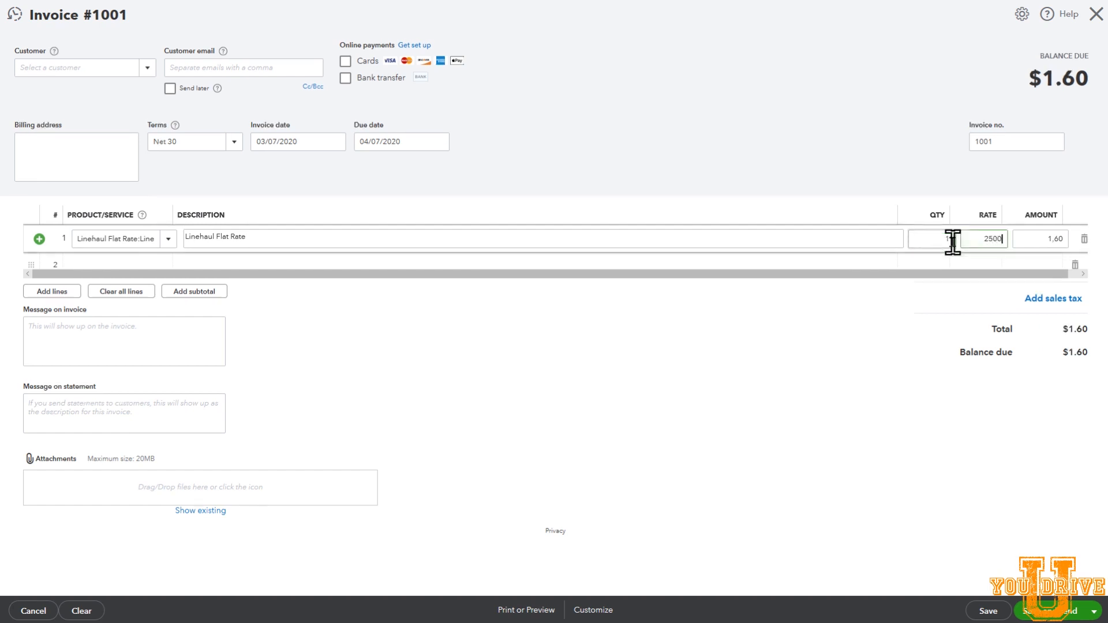
{"action": "key", "text": "Tab"}
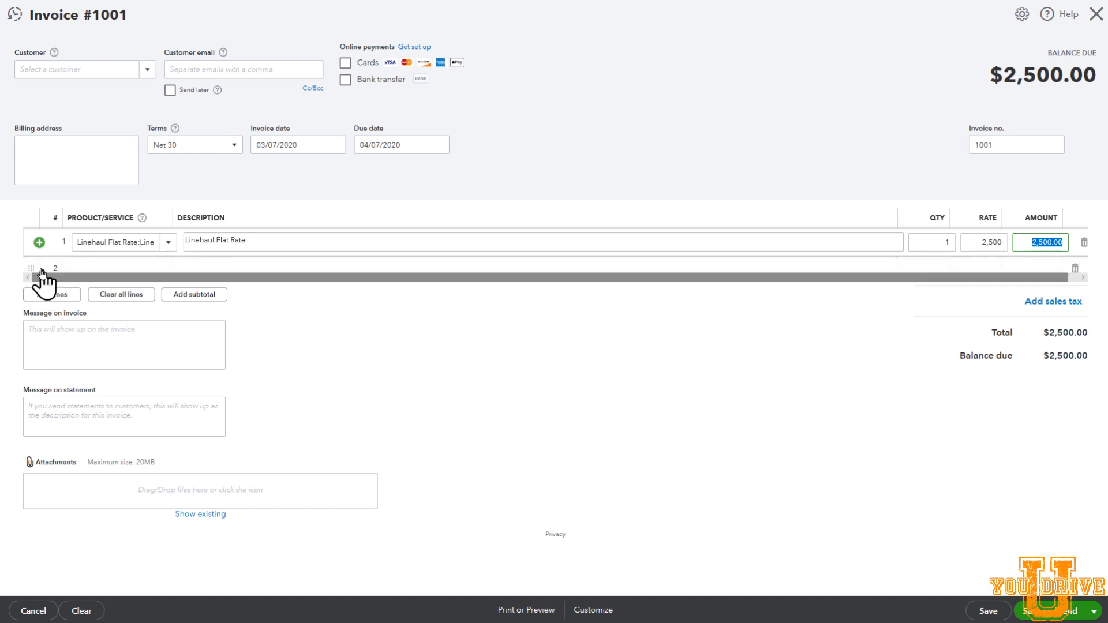
Step: Insert an invoice line above the linehaul line and add a new Service item named "Detention" in the Linehaul Flat Rate category
{"action": "left_click_drag", "start_coordinate": [41, 271], "coordinate": [39, 250]}
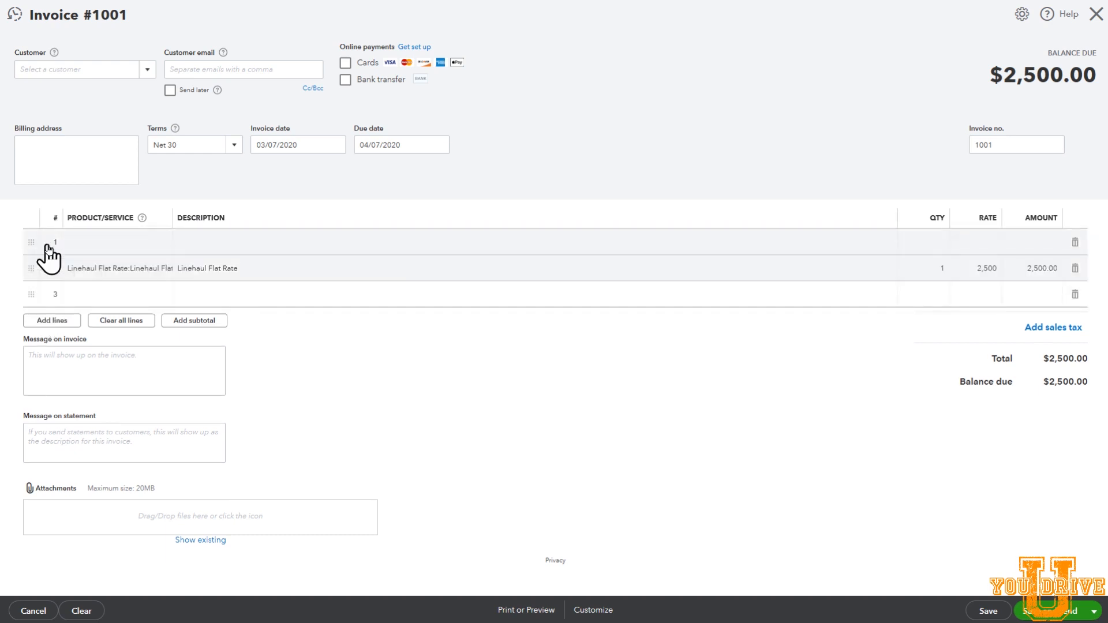
{"action": "left_click", "coordinate": [95, 245]}
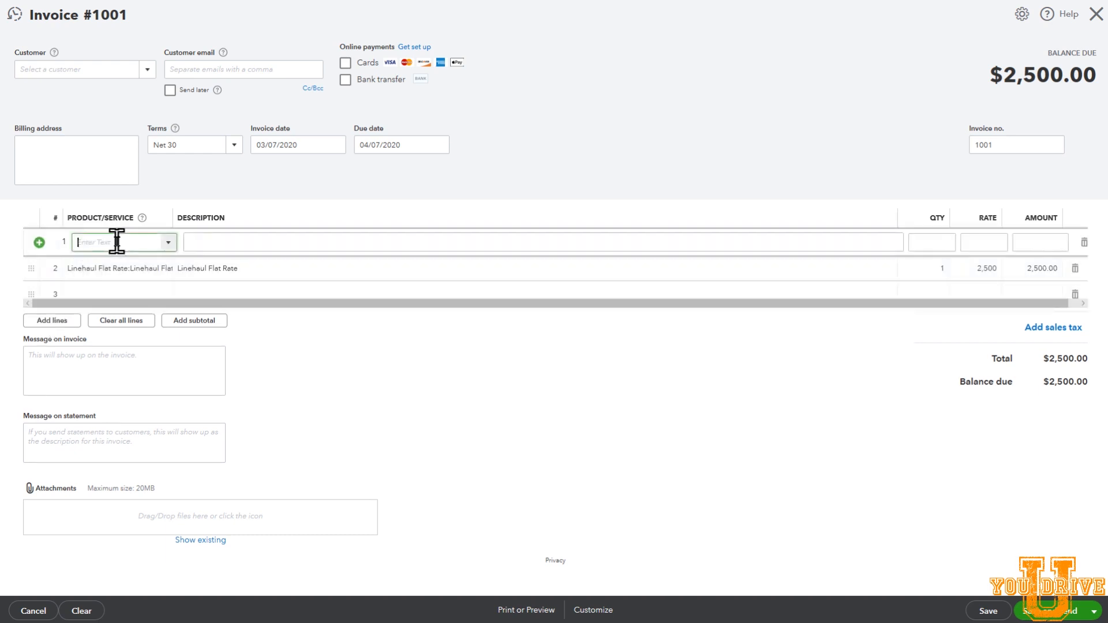
{"action": "left_click", "coordinate": [169, 245]}
{"action": "left_click", "coordinate": [115, 265]}
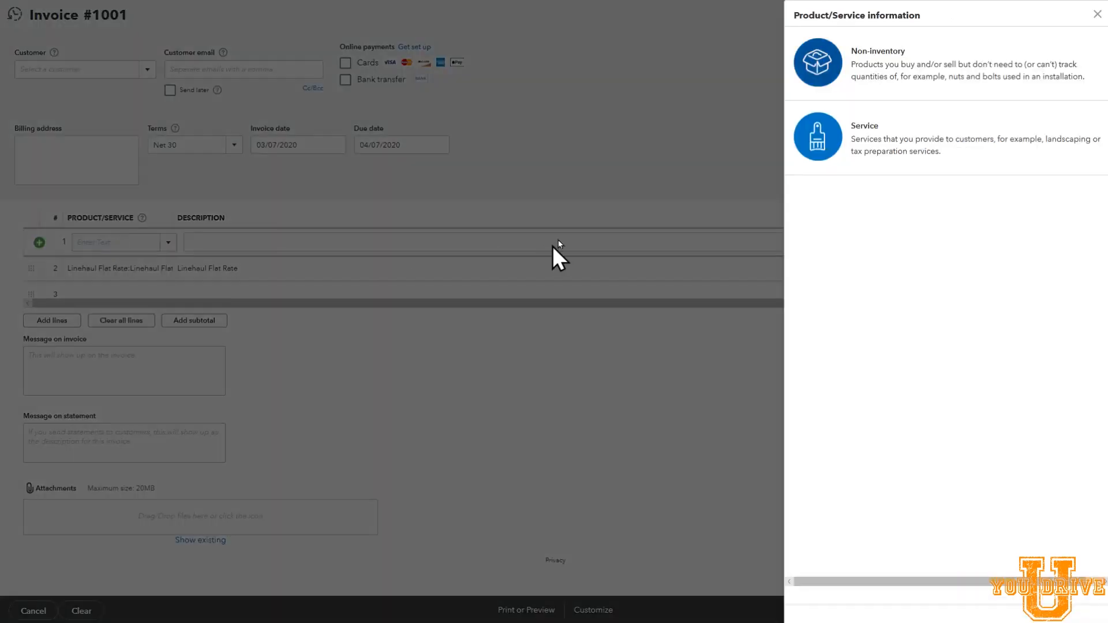
{"action": "left_click", "coordinate": [849, 141]}
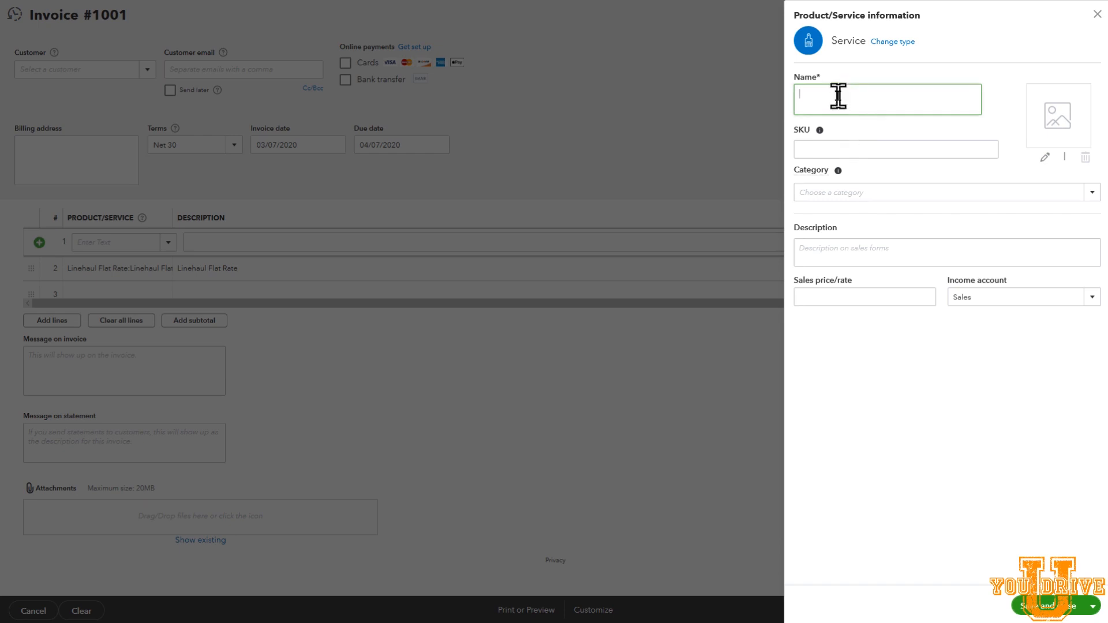
{"action": "type", "text": "Detention"}
Step: Add a new income account for the Detention service with account type Income and detail type Service/Fee Income
{"action": "left_click", "coordinate": [1092, 298]}
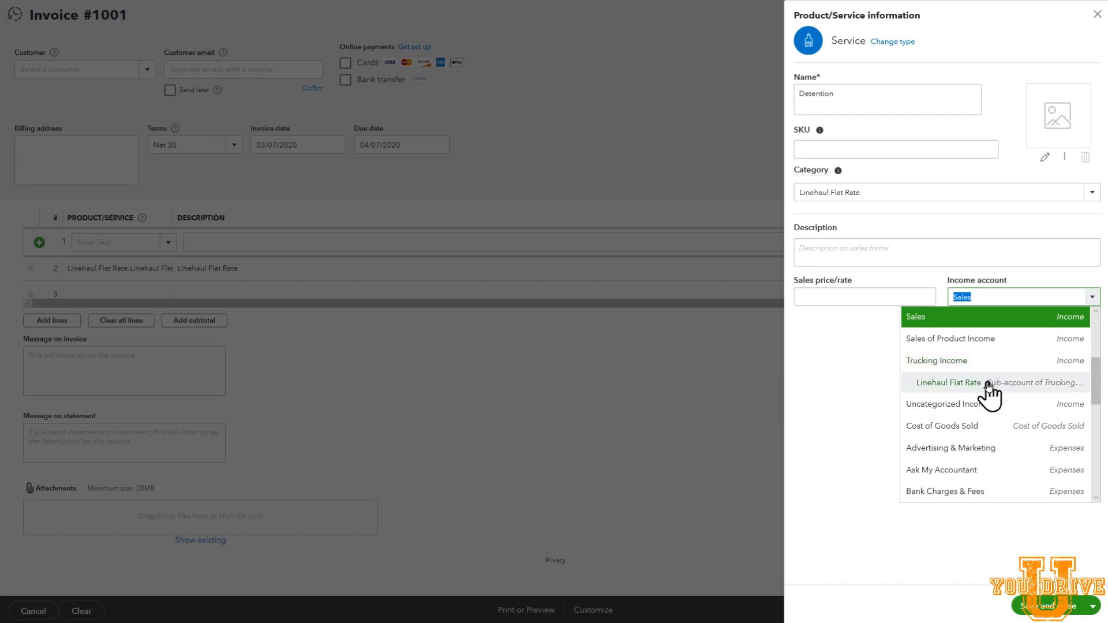
{"action": "scroll", "coordinate": [988, 391], "scroll_direction": "up", "scroll_amount": 3}
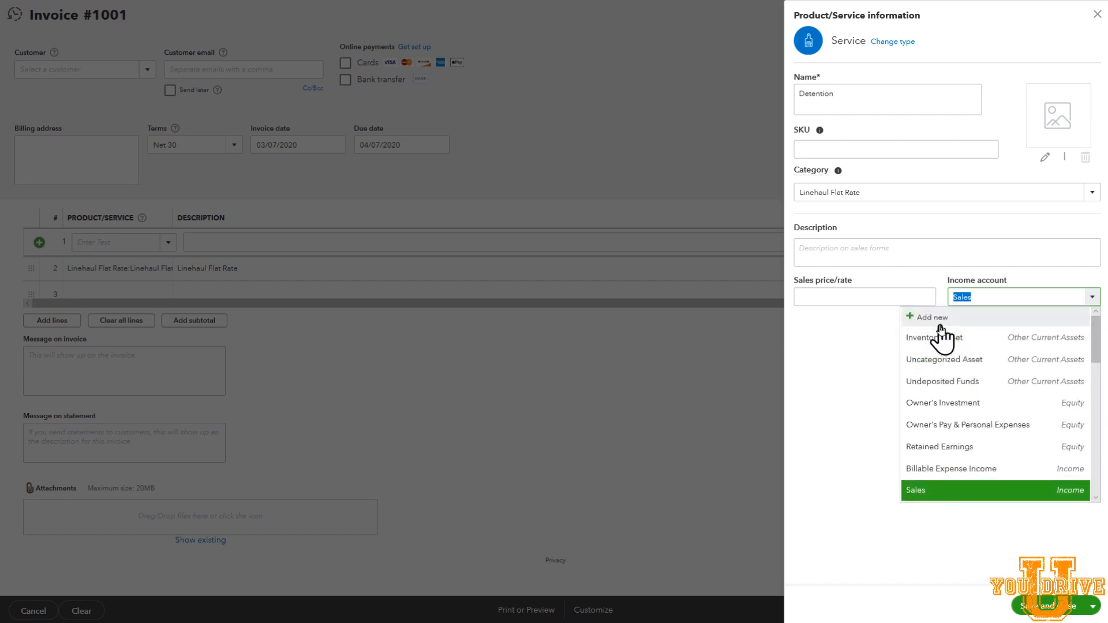
{"action": "left_click", "coordinate": [935, 321]}
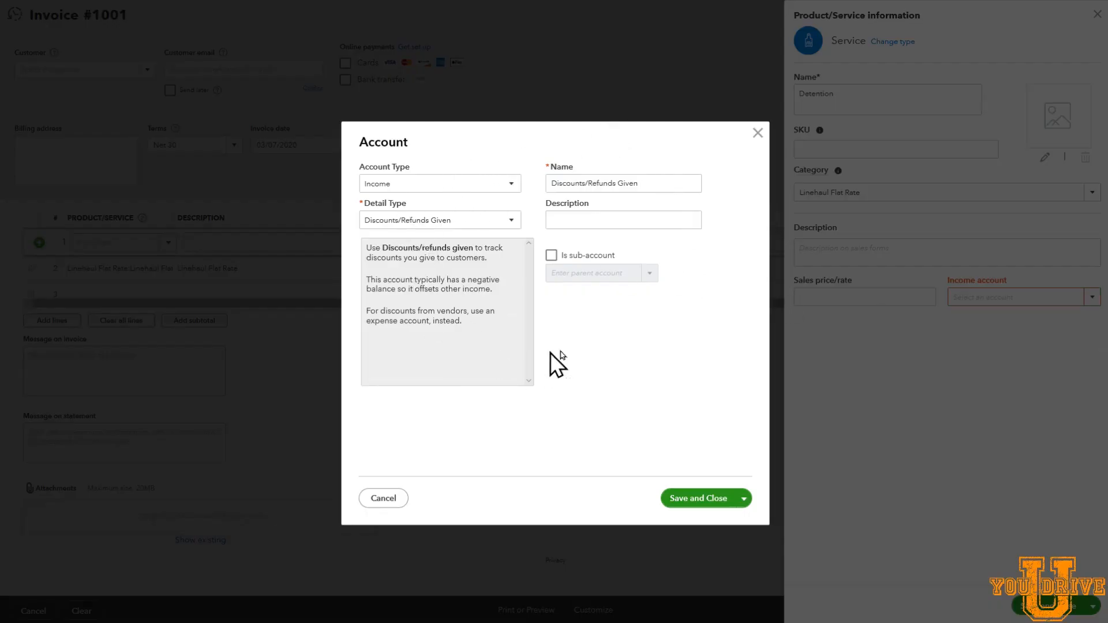
{"action": "left_click", "coordinate": [509, 186]}
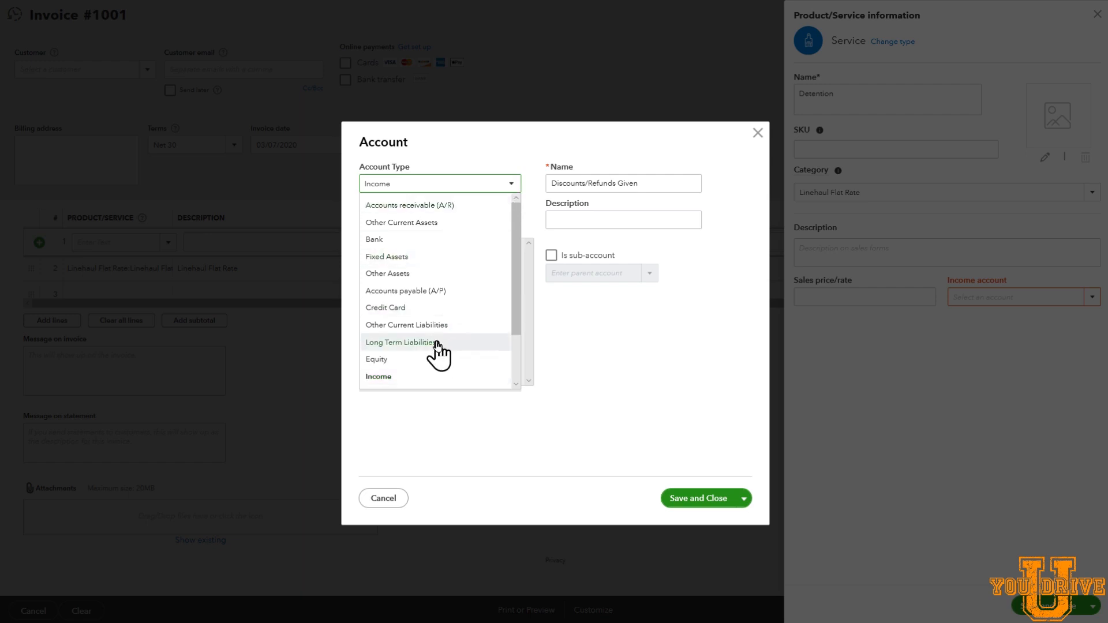
{"action": "left_click", "coordinate": [416, 378]}
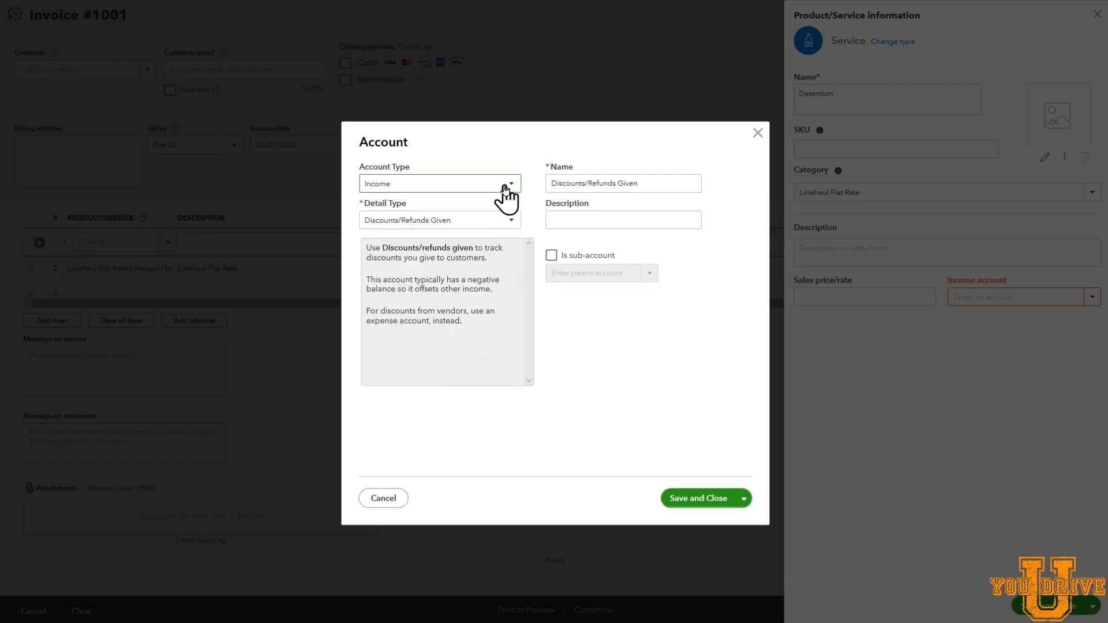
{"action": "left_click", "coordinate": [507, 222]}
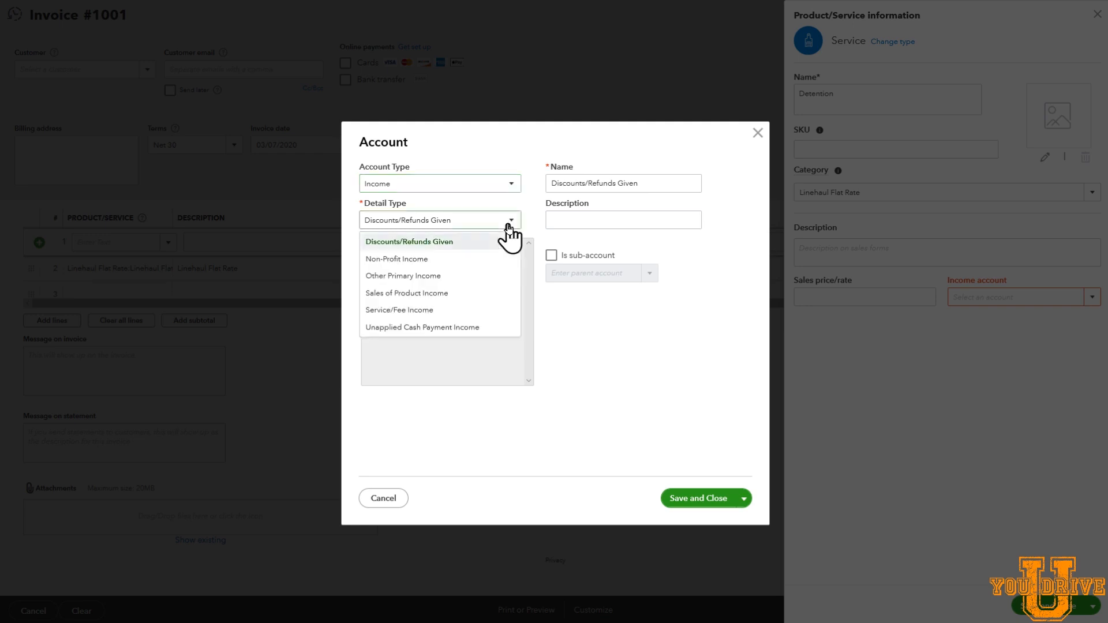
{"action": "left_click", "coordinate": [453, 312]}
Step: Name the new income account "Detention" and enter "Detention" as its description
{"action": "left_click_drag", "start_coordinate": [629, 184], "coordinate": [541, 194]}
{"action": "type", "text": "Detention"}
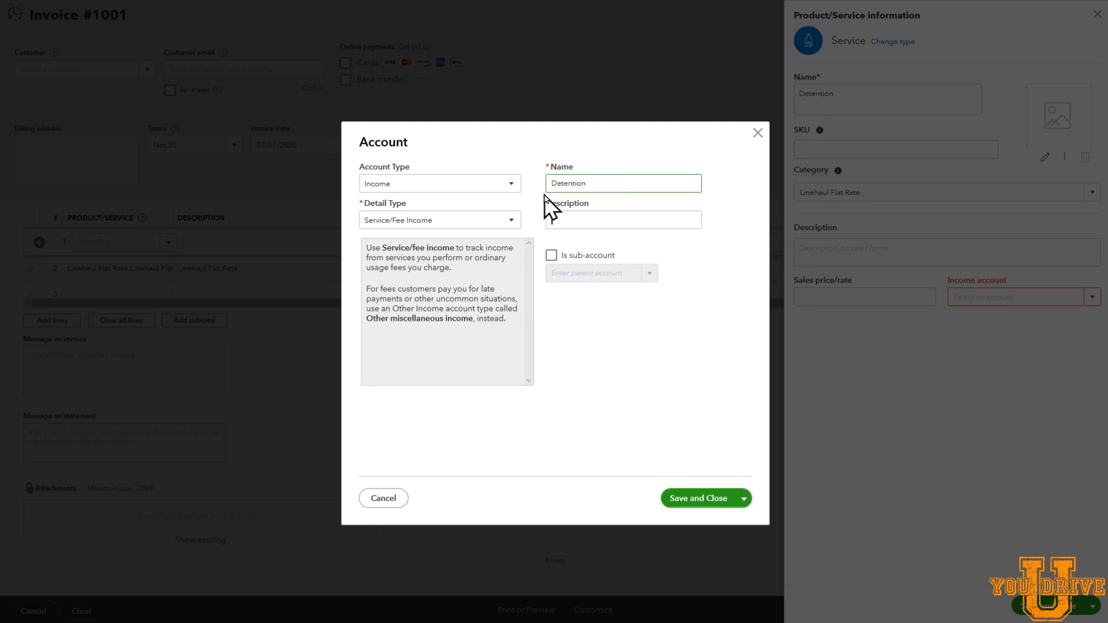
{"action": "key", "text": "Tab"}
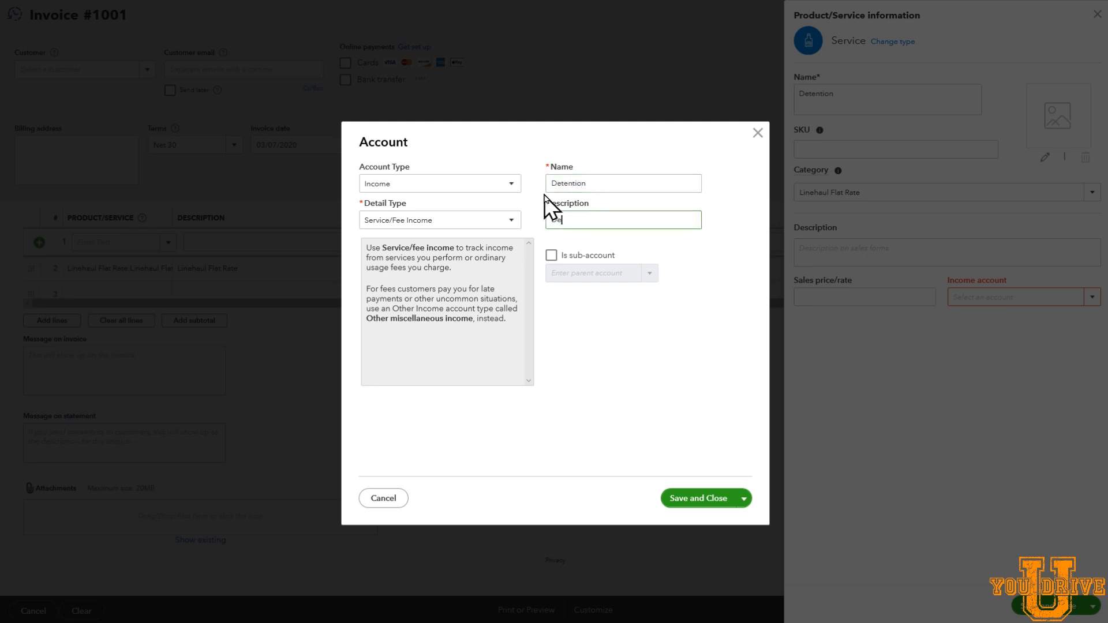
{"action": "type", "text": "Detention"}
Step: Make the Detention account a sub-account of Trucking Income and save both the account and the service
{"action": "left_click", "coordinate": [551, 255]}
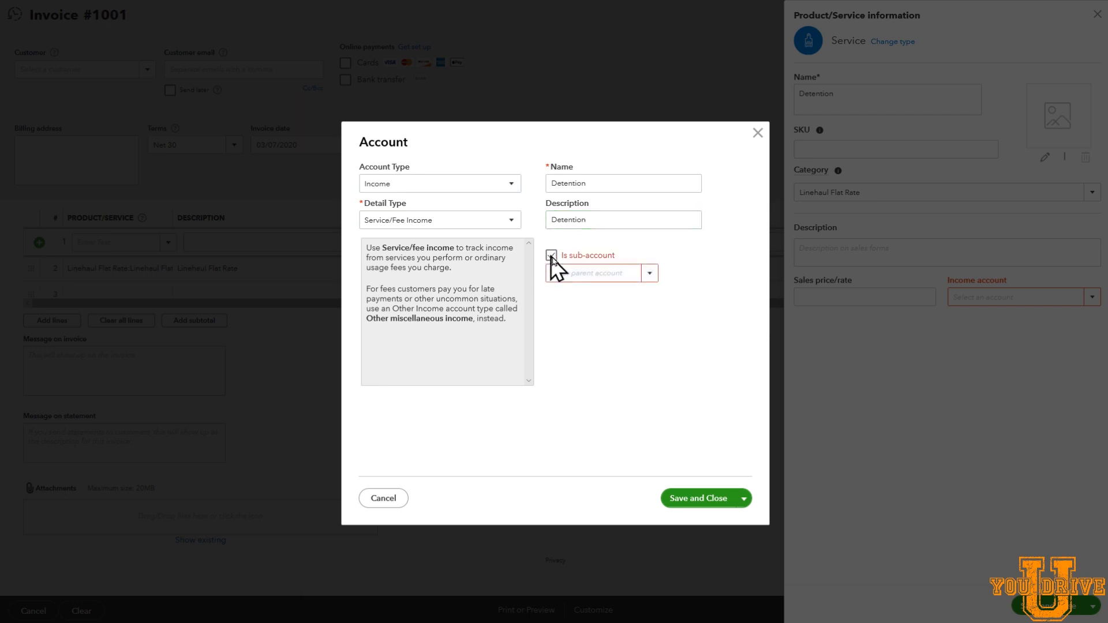
{"action": "left_click", "coordinate": [652, 275]}
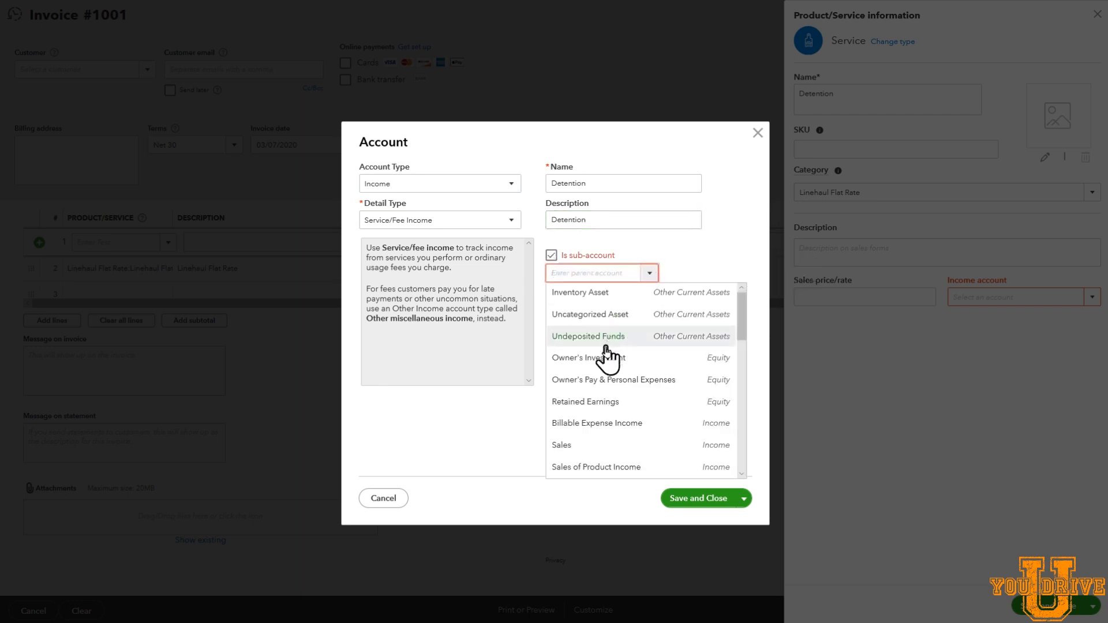
{"action": "scroll", "coordinate": [600, 384], "scroll_direction": "down", "scroll_amount": 1}
{"action": "left_click", "coordinate": [601, 460]}
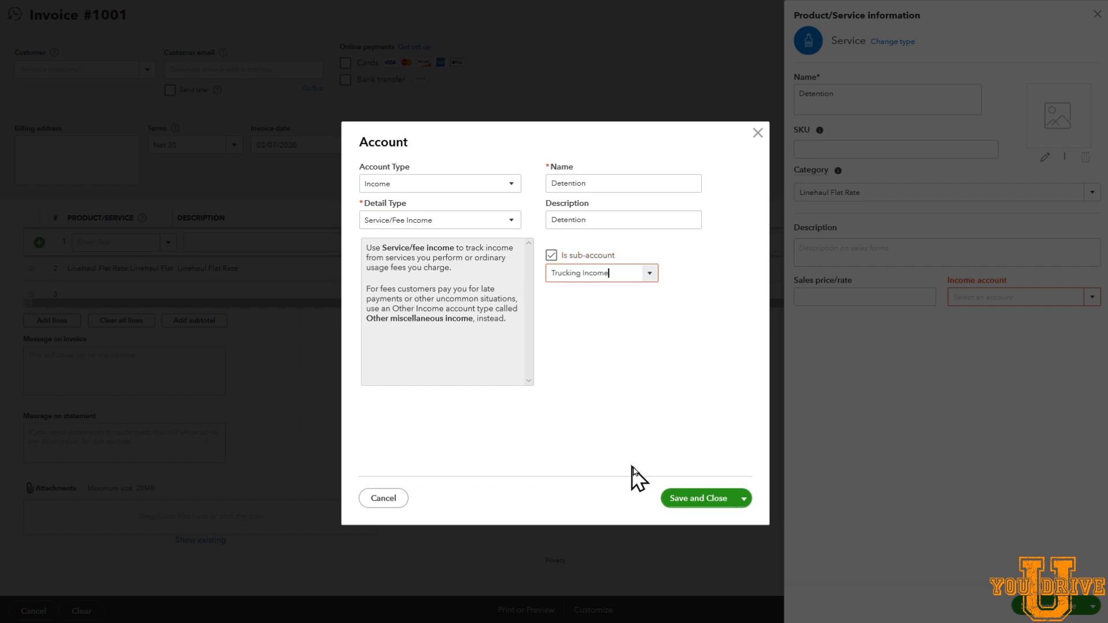
{"action": "left_click", "coordinate": [692, 498]}
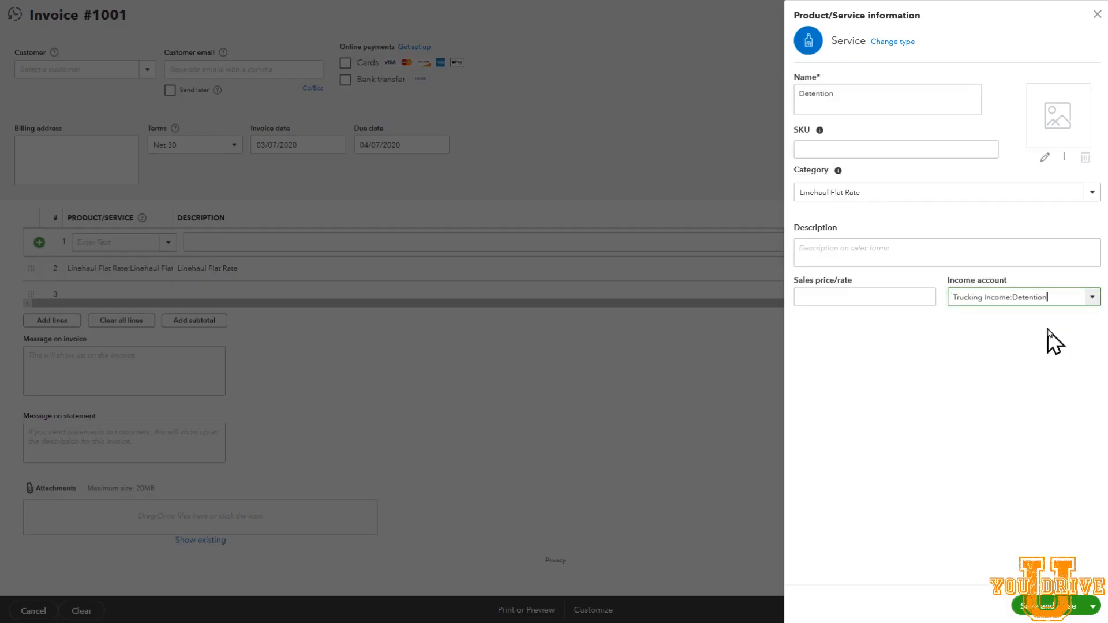
{"action": "left_click", "coordinate": [1045, 607]}
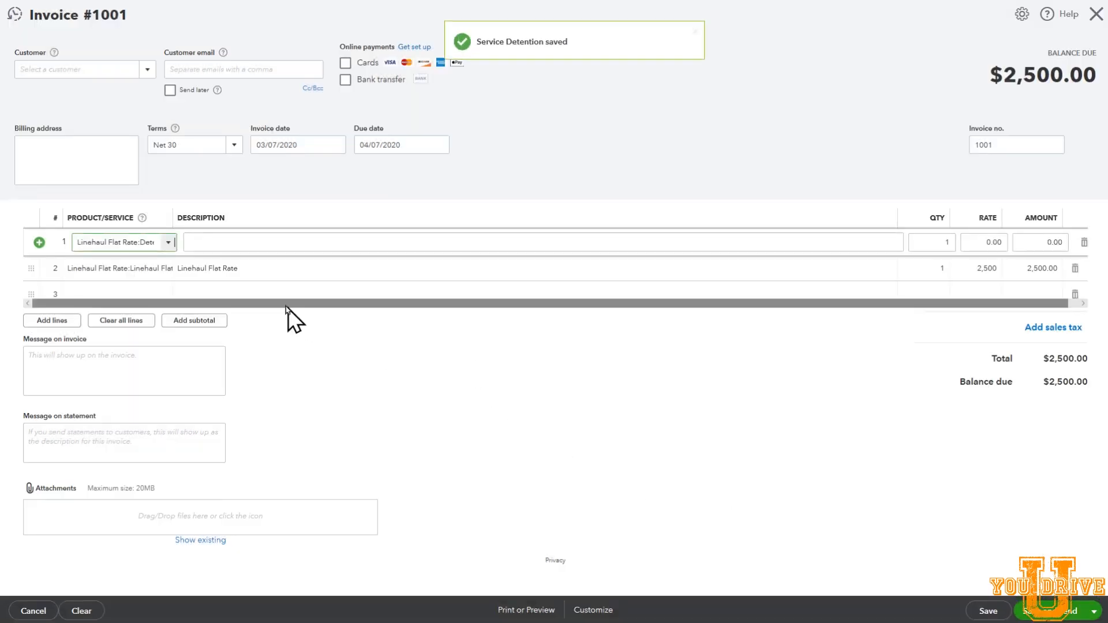
Step: Enter "Detention at Shipper" as the description of the detention line on the invoice
{"action": "left_click", "coordinate": [236, 245]}
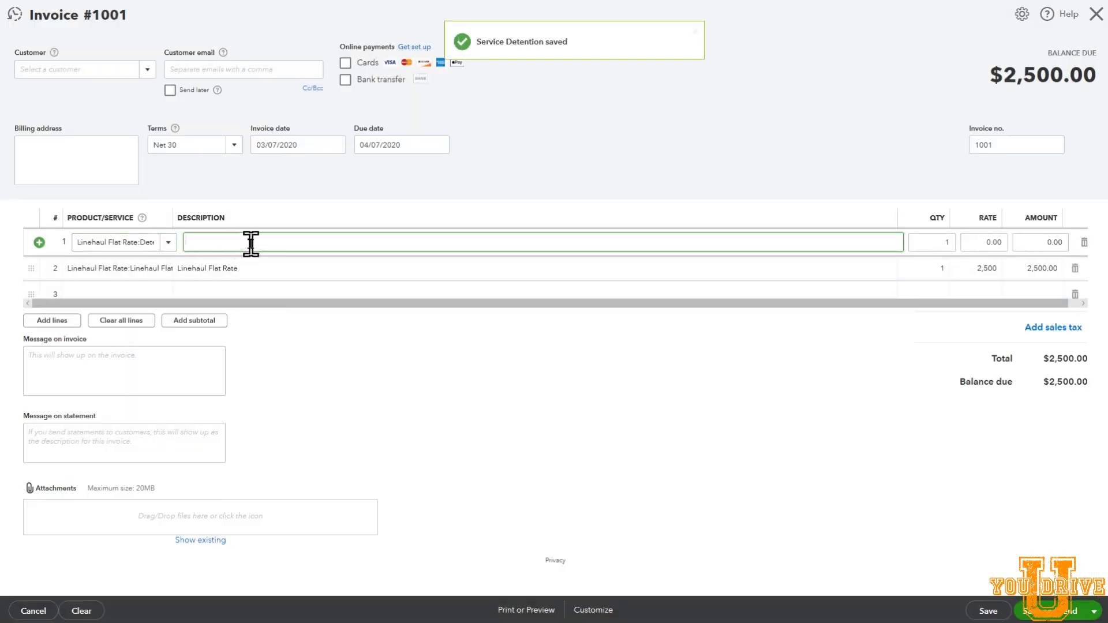
{"action": "type", "text": "Detention at Shippe"}
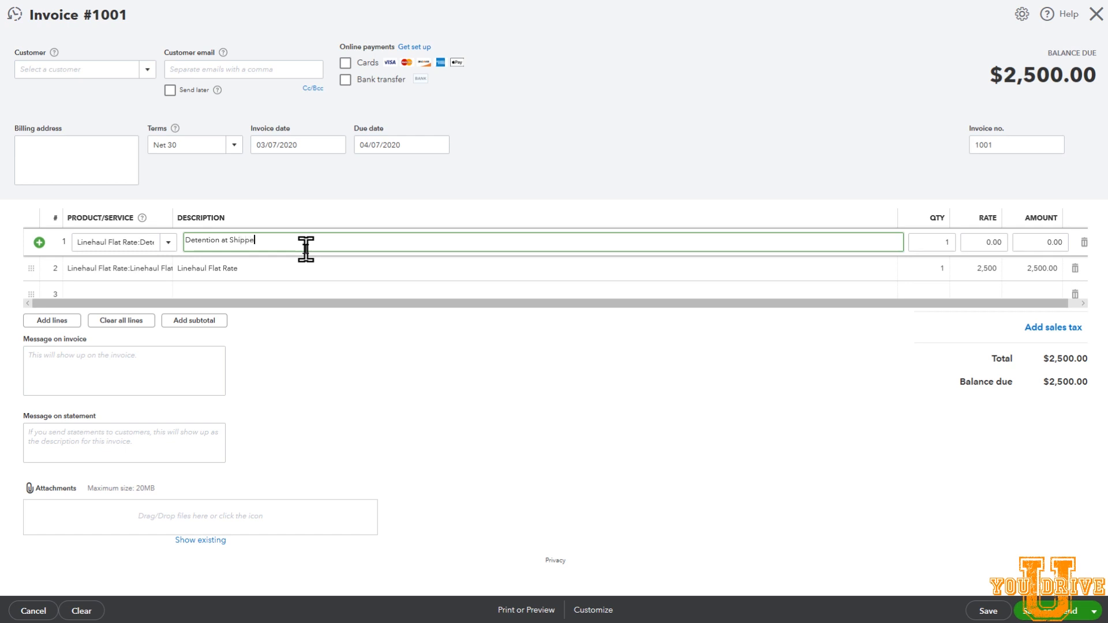
{"action": "type", "text": "r"}
{"action": "left_click", "coordinate": [302, 269]}
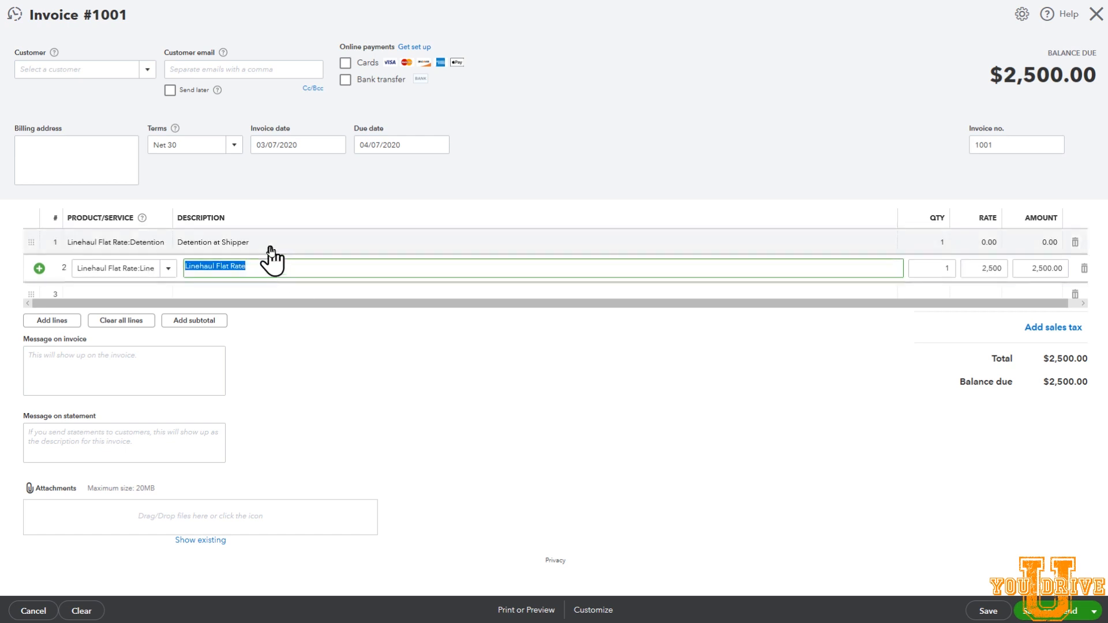
Step: Set the detention line's quantity to 2 and its rate to 50
{"action": "left_click", "coordinate": [938, 243]}
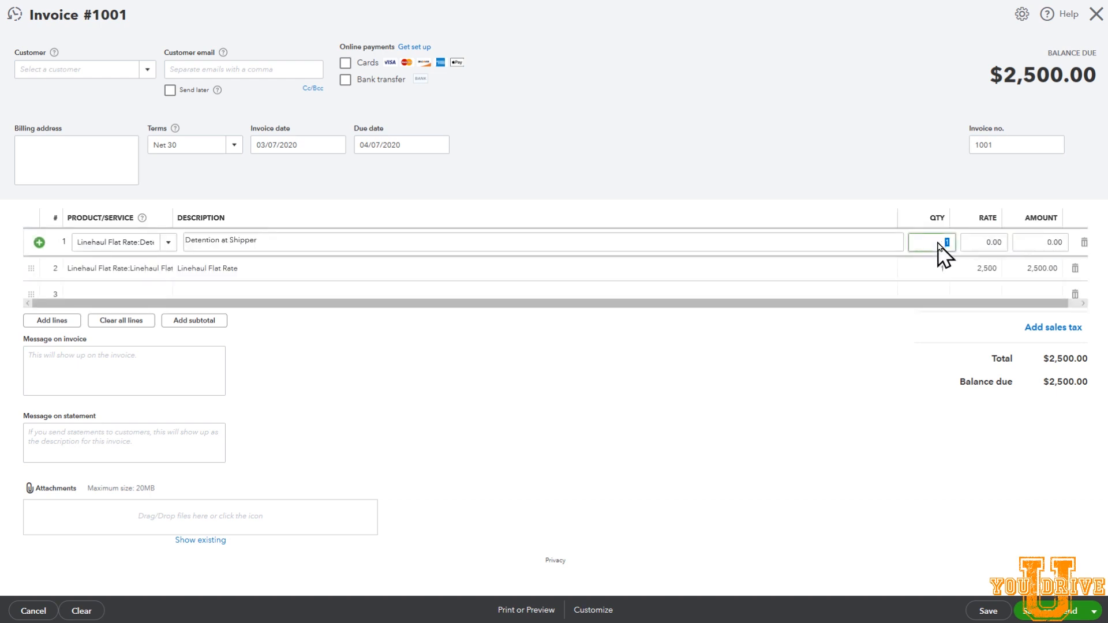
{"action": "type", "text": "2"}
{"action": "key", "text": "Tab"}
{"action": "type", "text": "50"}
{"action": "key", "text": "Tab"}
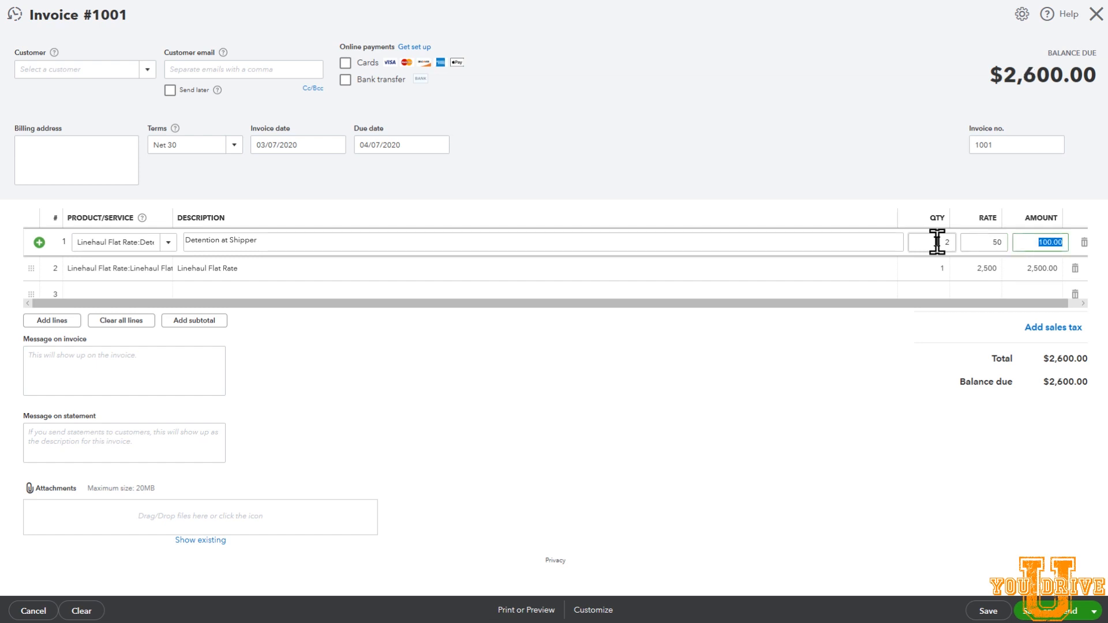
{"action": "left_click", "coordinate": [931, 410]}
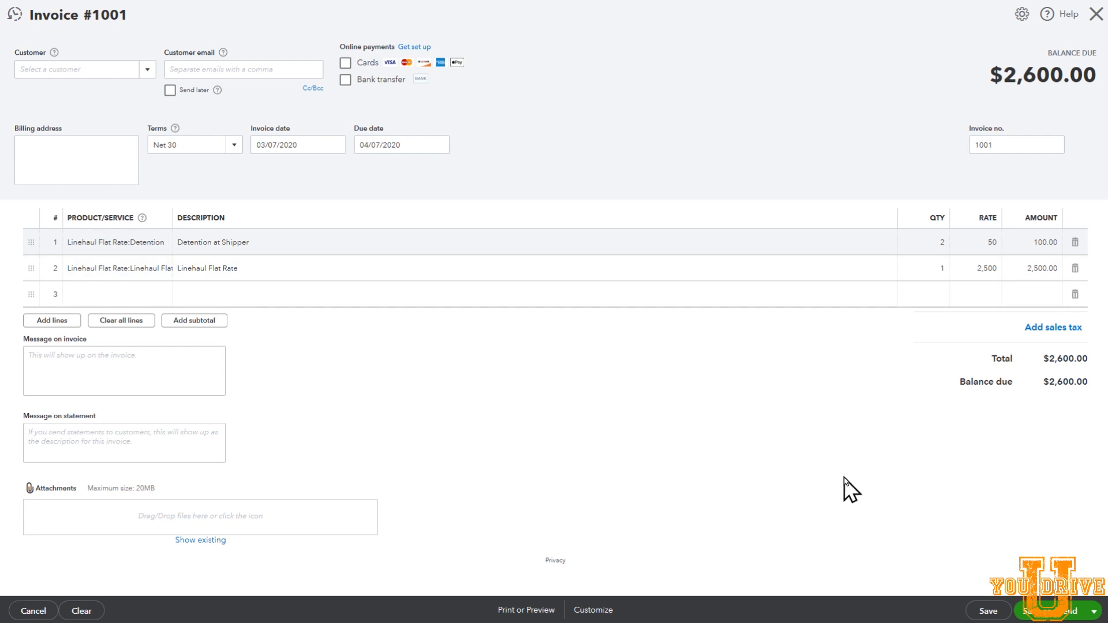
Step: Save the invoice and email it to Patriot Star Logistics, Inc. after reviewing the message text and invoice preview
{"action": "left_click", "coordinate": [1094, 612]}
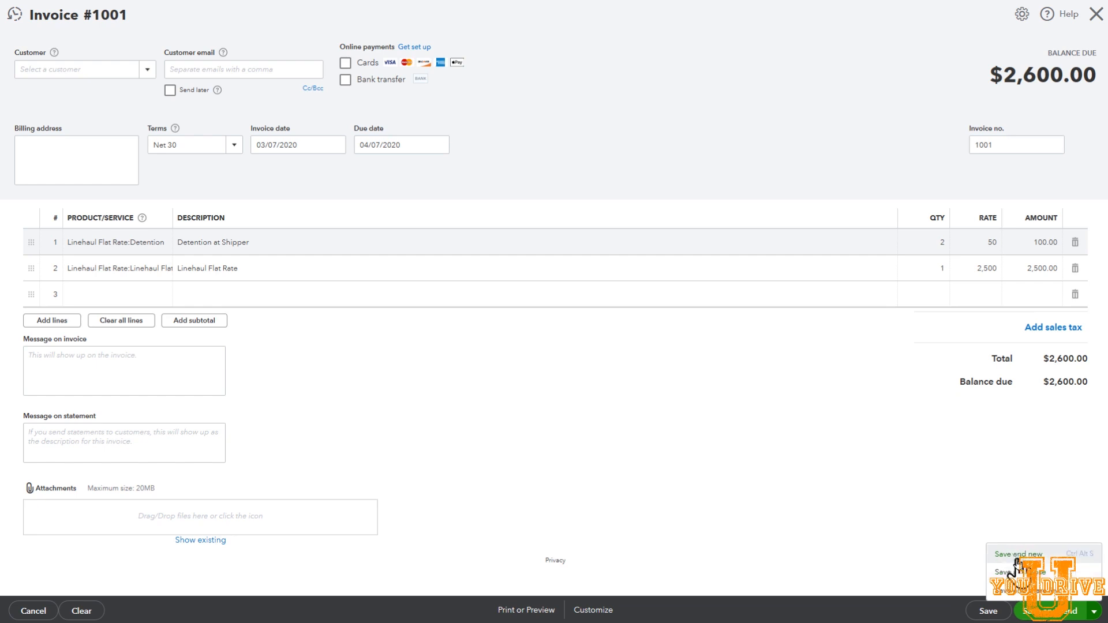
{"action": "left_click", "coordinate": [1050, 615]}
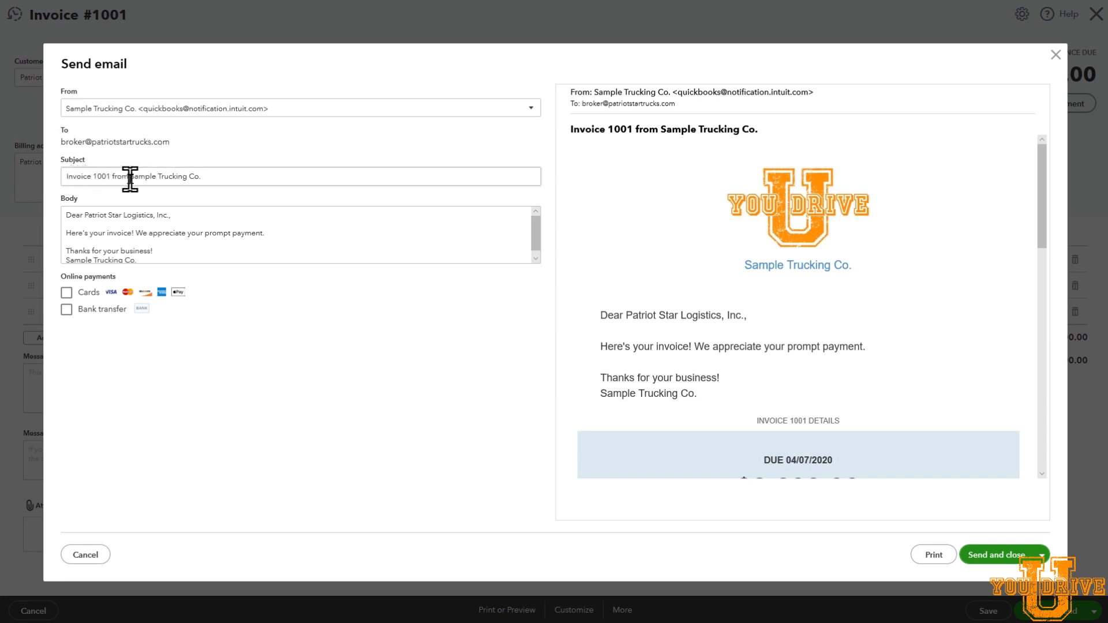
{"action": "left_click", "coordinate": [224, 177]}
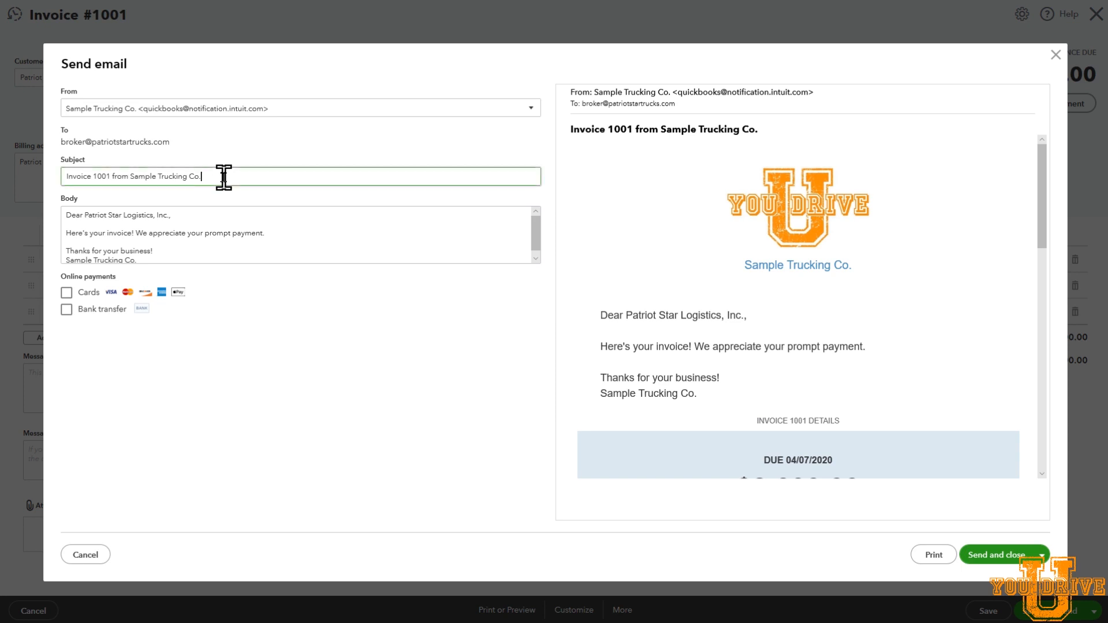
{"action": "left_click", "coordinate": [194, 251]}
{"action": "key", "text": "ctrl+a"}
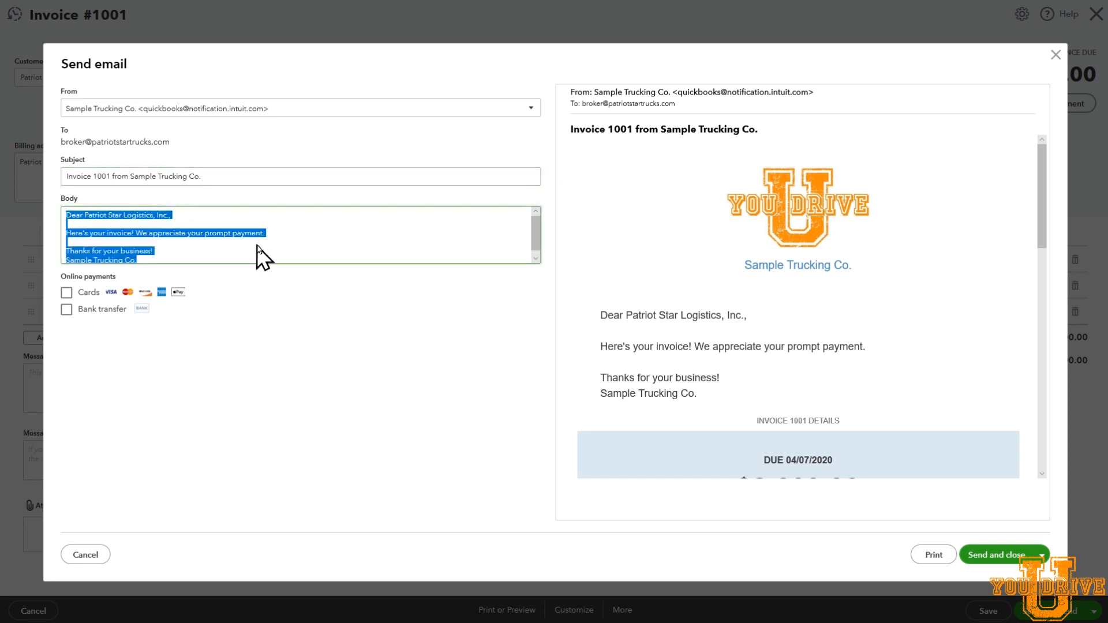
{"action": "left_click", "coordinate": [664, 259]}
{"action": "scroll", "coordinate": [808, 347], "scroll_direction": "down", "scroll_amount": 4}
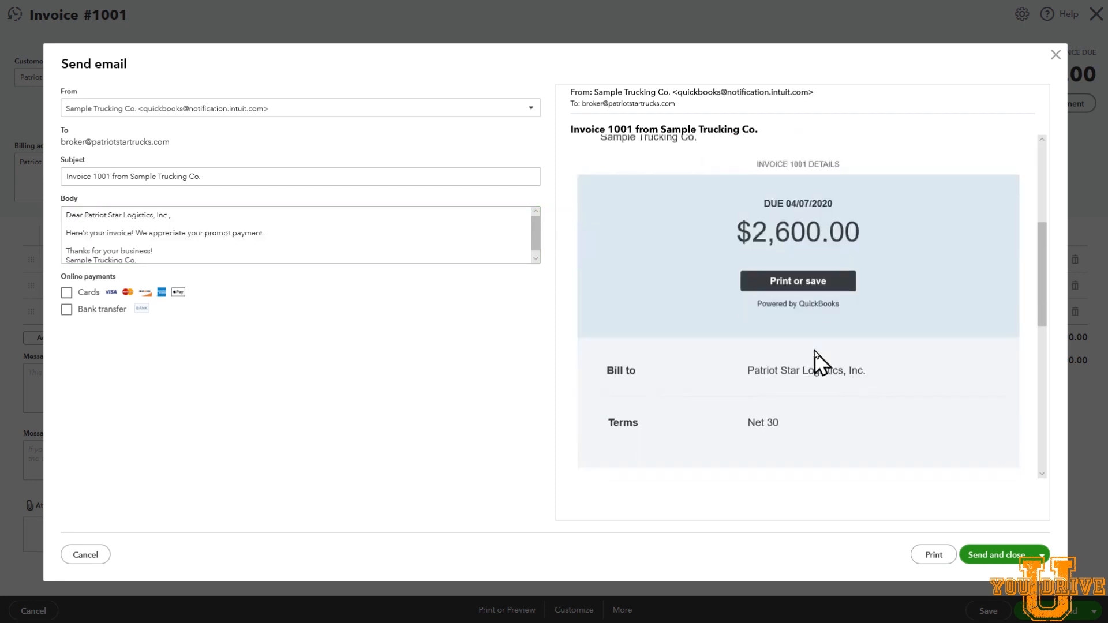
{"action": "scroll", "coordinate": [832, 369], "scroll_direction": "down", "scroll_amount": 3}
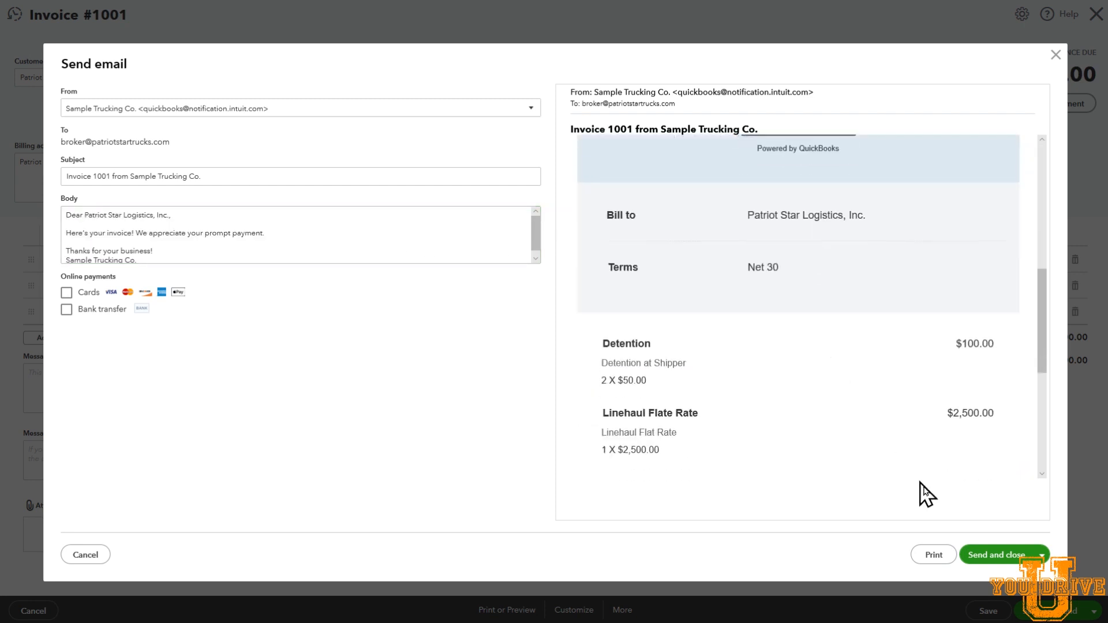
{"action": "left_click", "coordinate": [991, 556]}
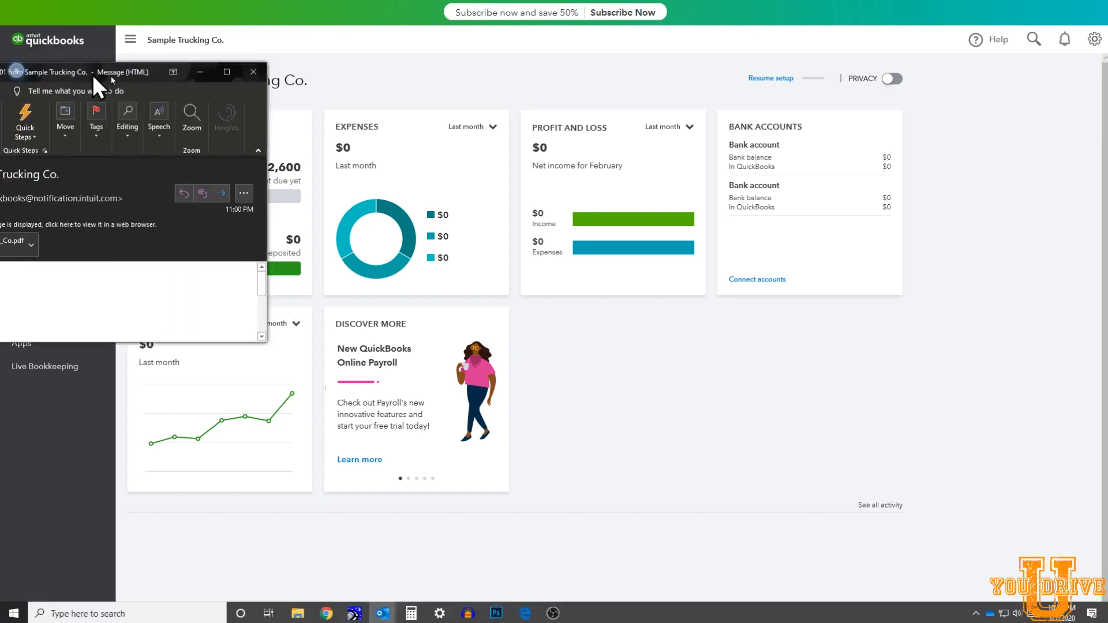
Step: Enlarge the received email for invoice 1001 and read through its greeting, amount due, terms, line items and footer
{"action": "mouse_move", "coordinate": [93, 75]}
{"action": "left_mouse_down"}
{"action": "mouse_move", "coordinate": [220, 78]}
{"action": "mouse_move", "coordinate": [106, 84]}
{"action": "left_mouse_up"}
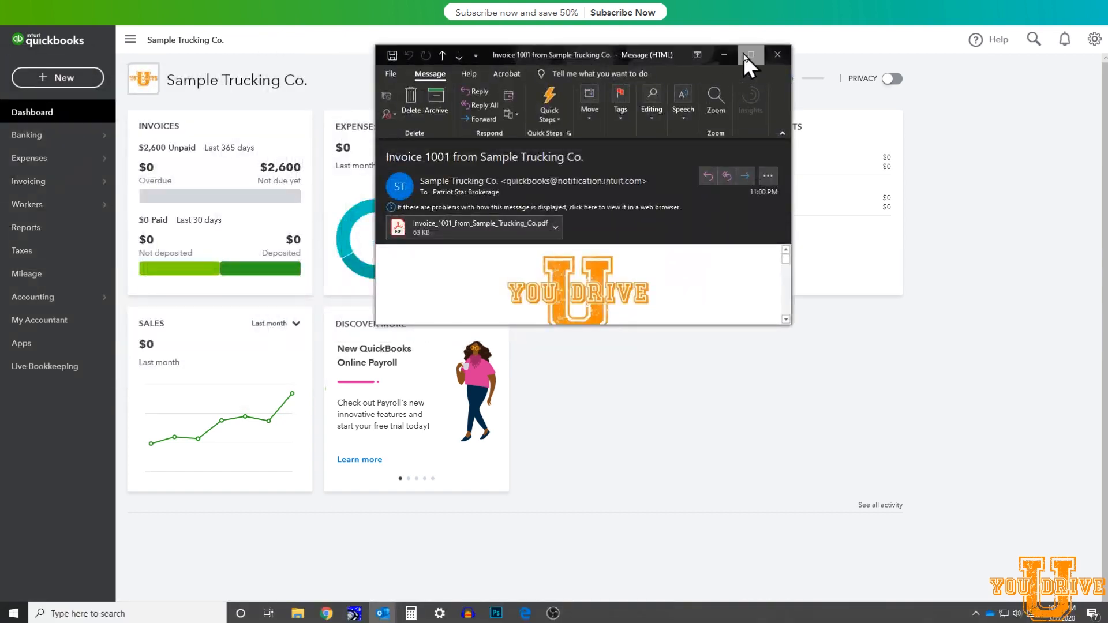
{"action": "left_click", "coordinate": [751, 54]}
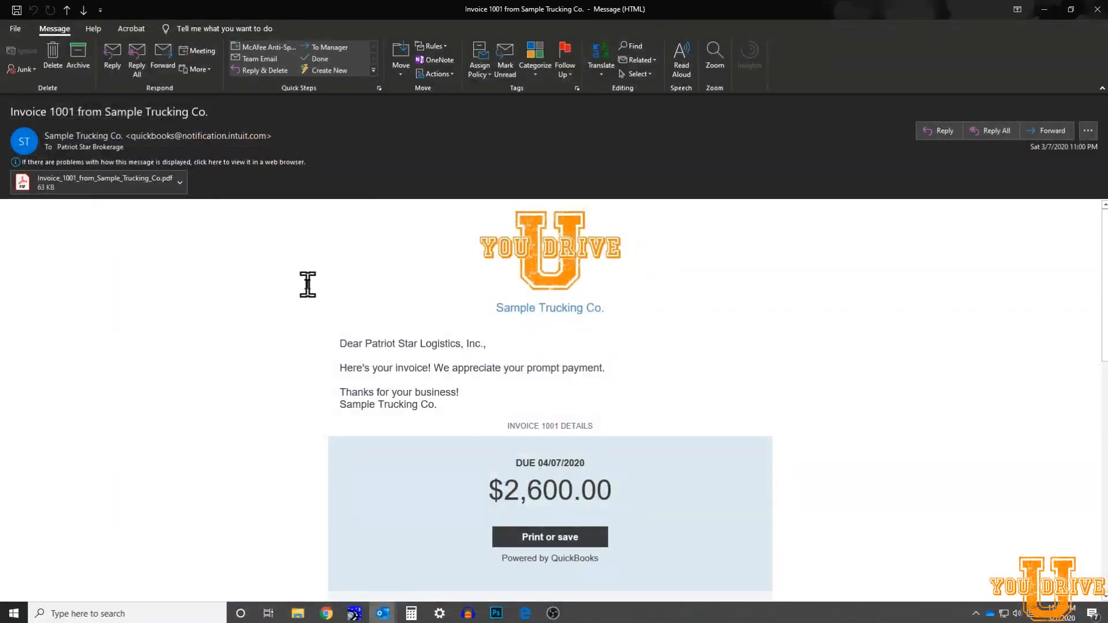
{"action": "scroll", "coordinate": [243, 237], "scroll_direction": "down", "scroll_amount": 3}
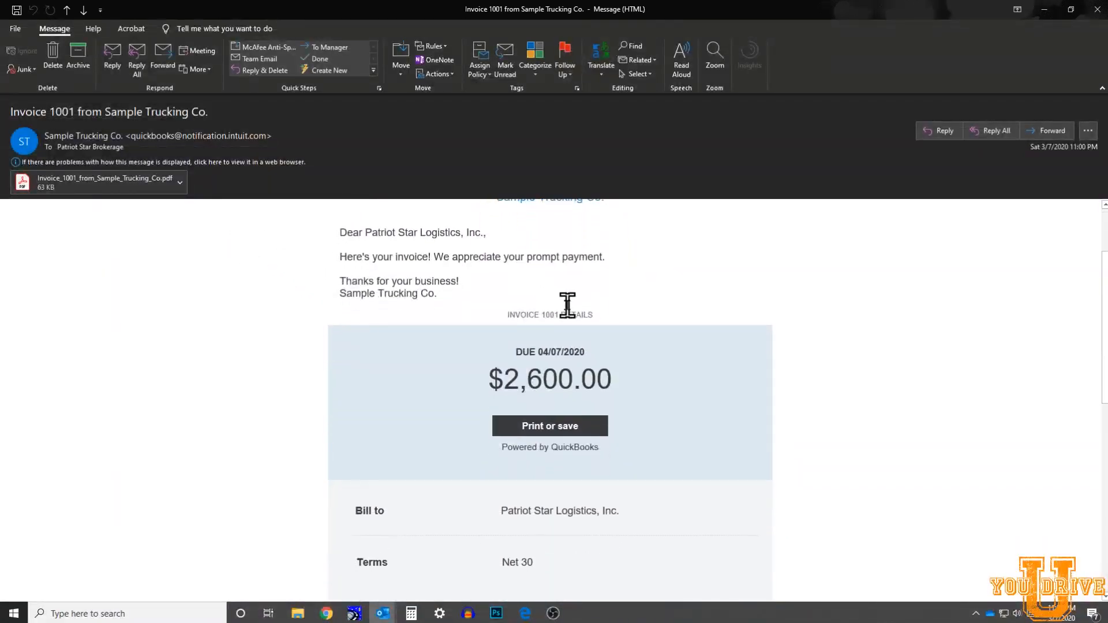
{"action": "scroll", "coordinate": [567, 307], "scroll_direction": "up", "scroll_amount": 3}
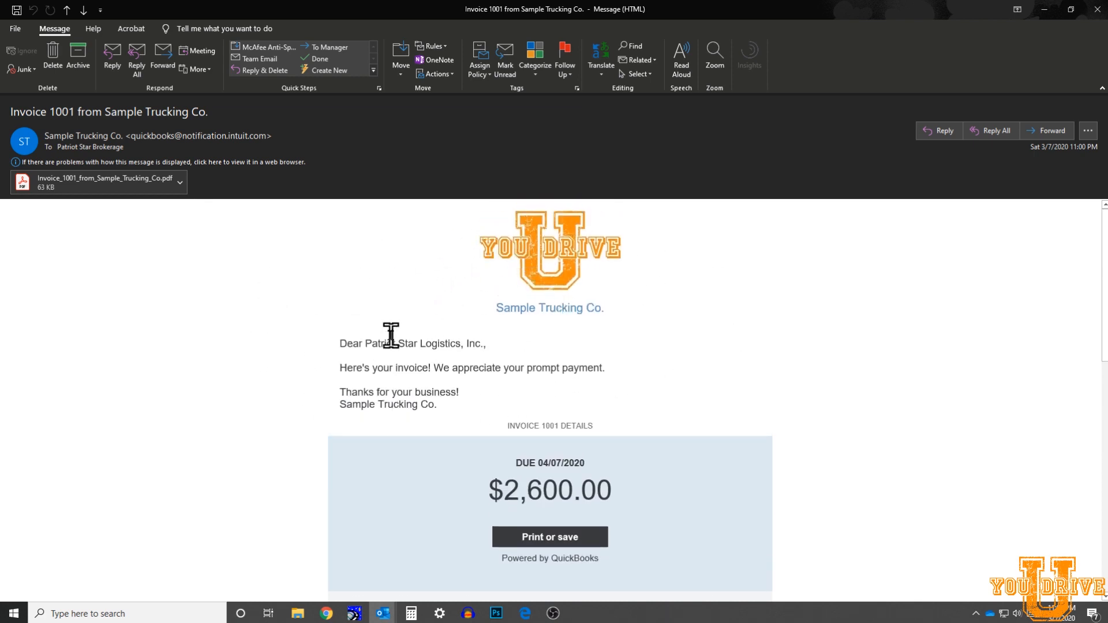
{"action": "scroll", "coordinate": [330, 380], "scroll_direction": "down", "scroll_amount": 2}
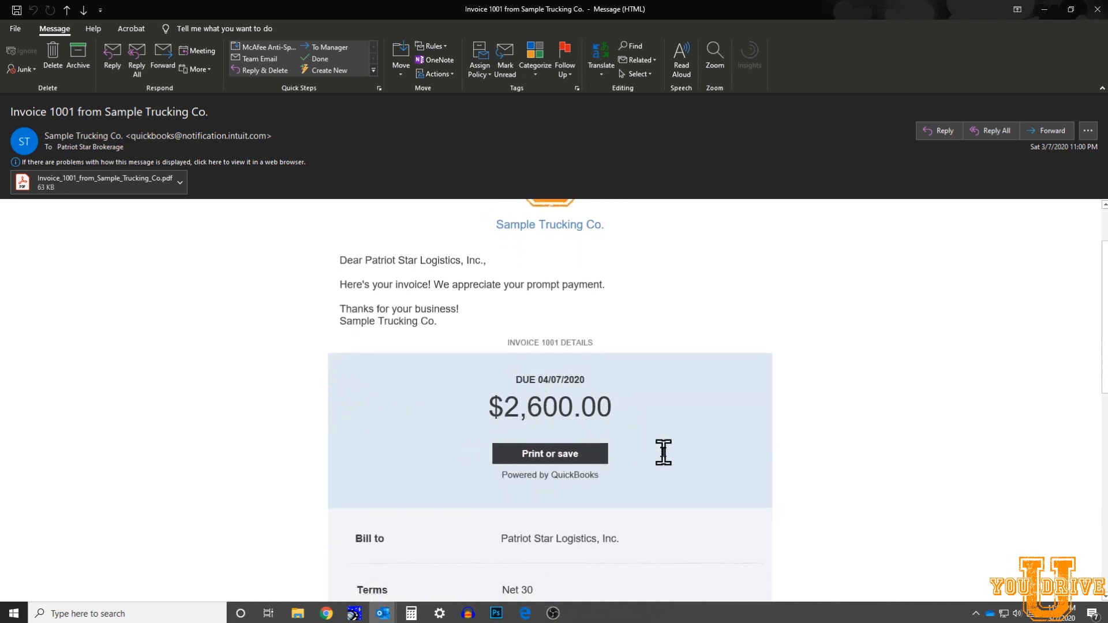
{"action": "scroll", "coordinate": [532, 441], "scroll_direction": "down", "scroll_amount": 1}
{"action": "scroll", "coordinate": [462, 423], "scroll_direction": "down", "scroll_amount": 3}
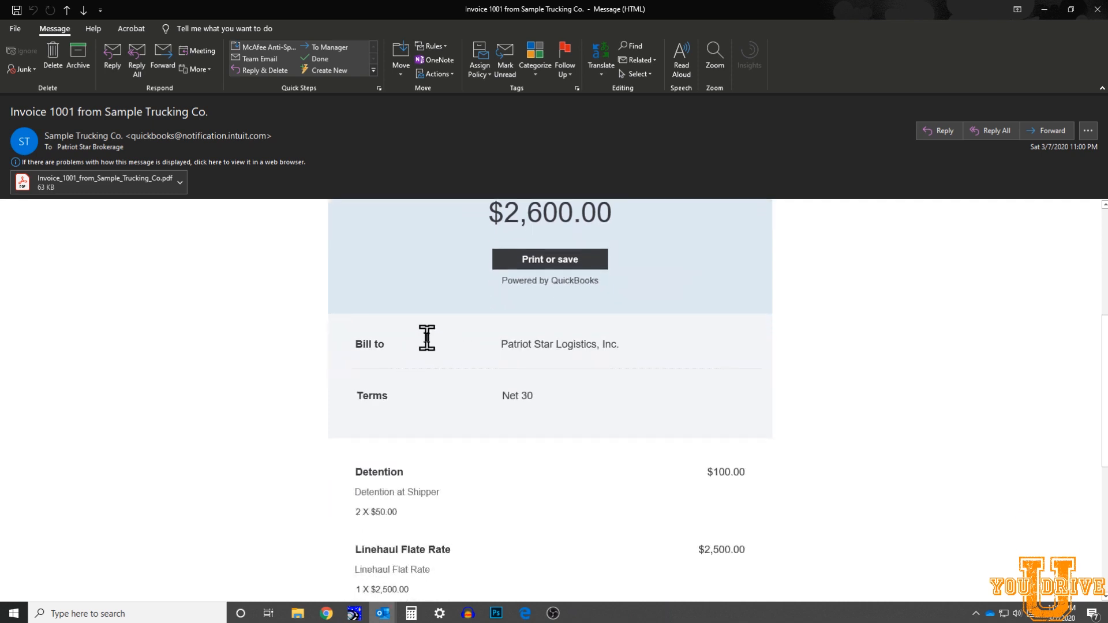
{"action": "scroll", "coordinate": [431, 388], "scroll_direction": "down", "scroll_amount": 8}
{"action": "scroll", "coordinate": [451, 385], "scroll_direction": "down", "scroll_amount": 6}
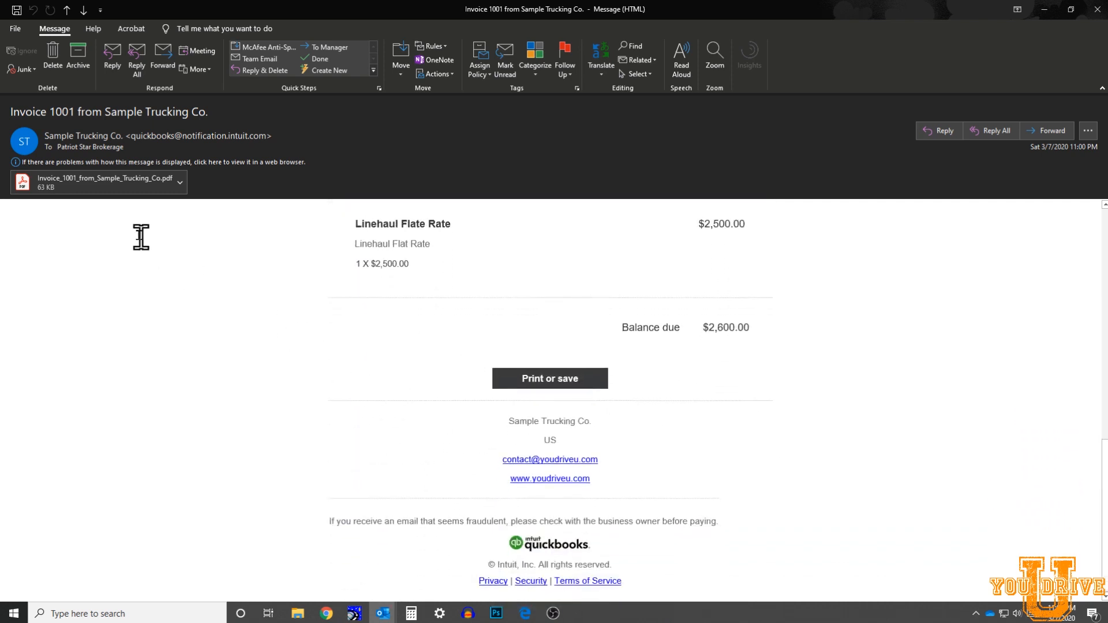
Step: Preview the attached Invoice_1001_from_Sample_Trucking_Co.pdf and examine its header, billing details, line items and balance due
{"action": "left_click", "coordinate": [89, 187]}
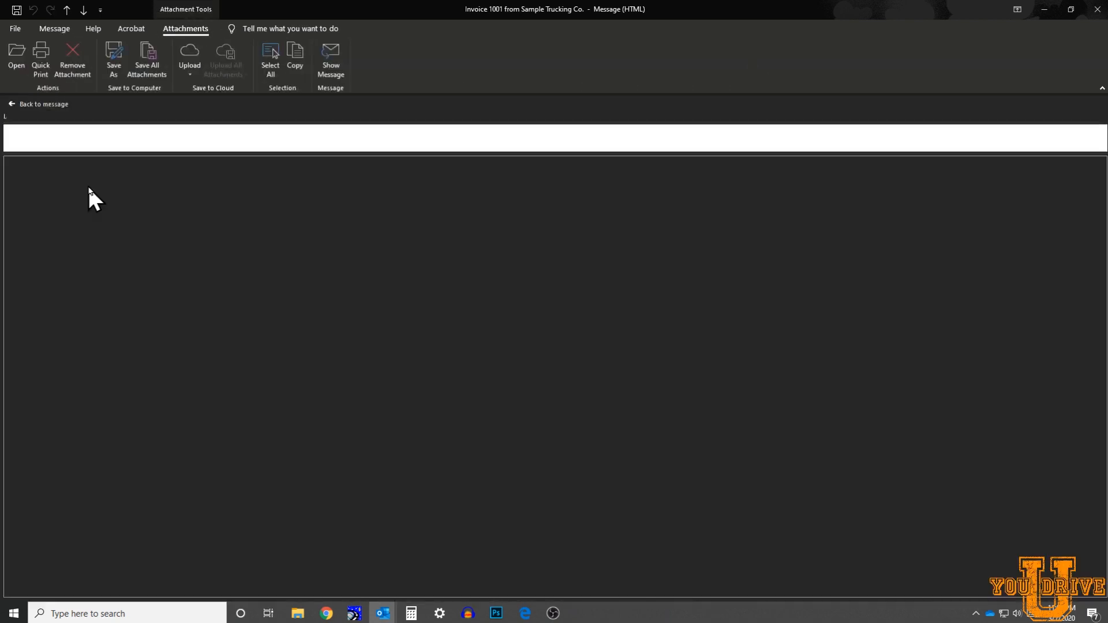
{"action": "scroll", "coordinate": [439, 286], "scroll_direction": "down", "scroll_amount": 5}
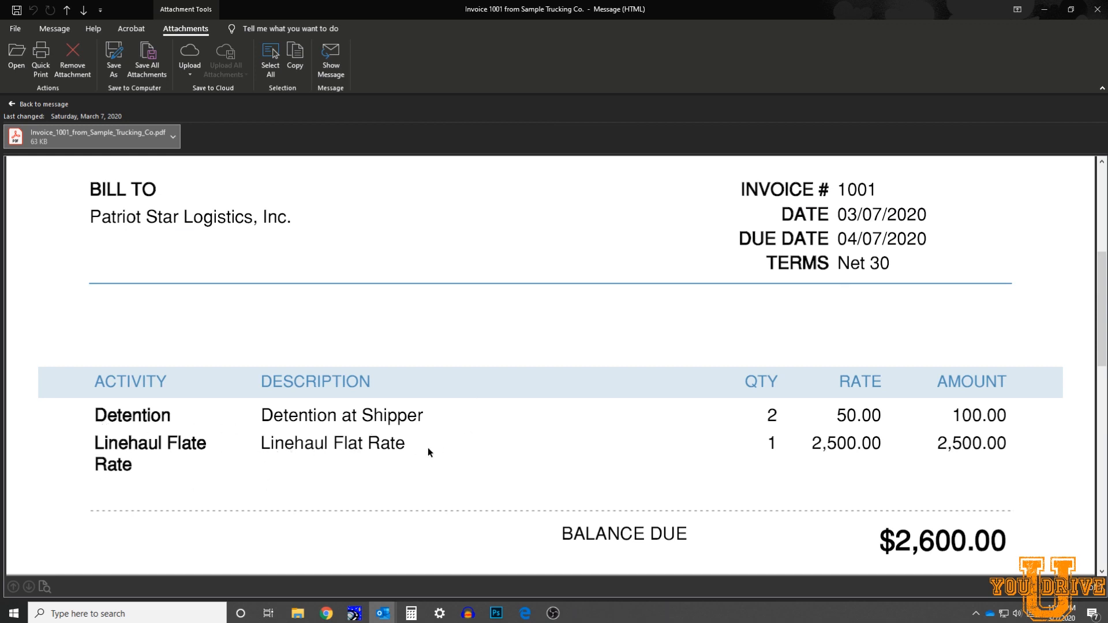
{"action": "scroll", "coordinate": [498, 456], "scroll_direction": "up", "scroll_amount": 5}
{"action": "scroll", "coordinate": [629, 417], "scroll_direction": "down", "scroll_amount": 3}
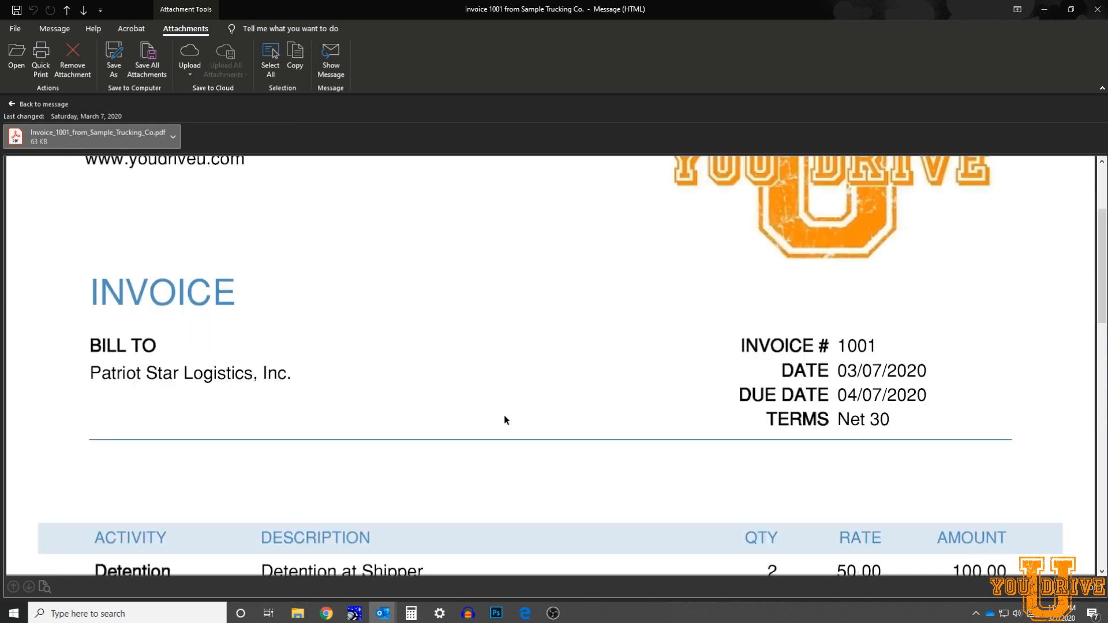
{"action": "scroll", "coordinate": [504, 420], "scroll_direction": "down", "scroll_amount": 3}
{"action": "scroll", "coordinate": [693, 381], "scroll_direction": "up", "scroll_amount": 4}
{"action": "scroll", "coordinate": [462, 404], "scroll_direction": "down", "scroll_amount": 9}
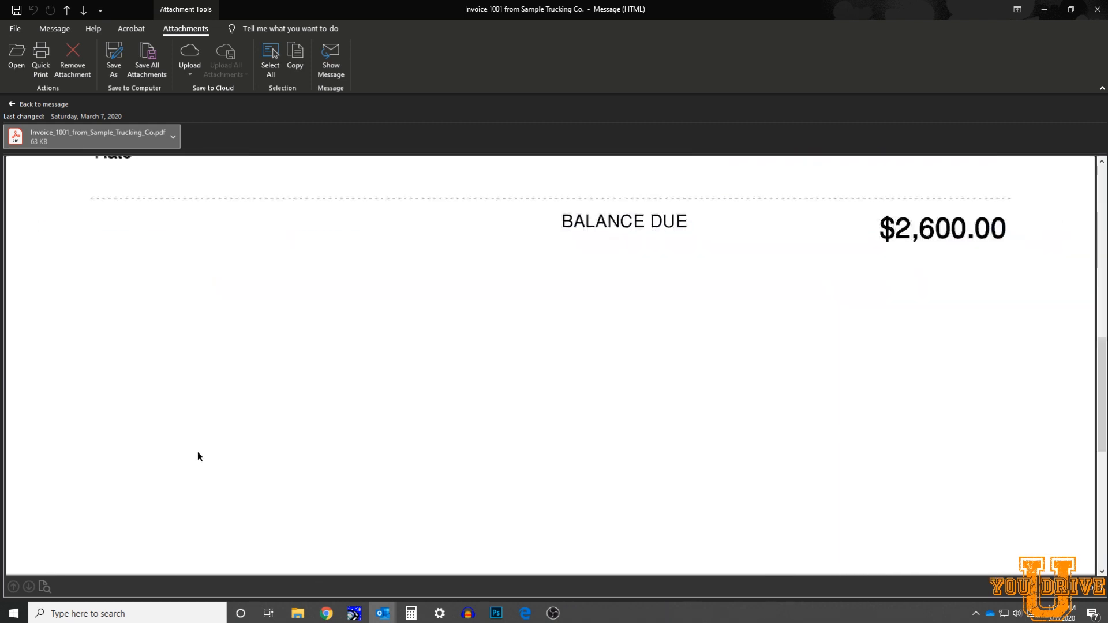
{"action": "scroll", "coordinate": [185, 398], "scroll_direction": "up", "scroll_amount": 5}
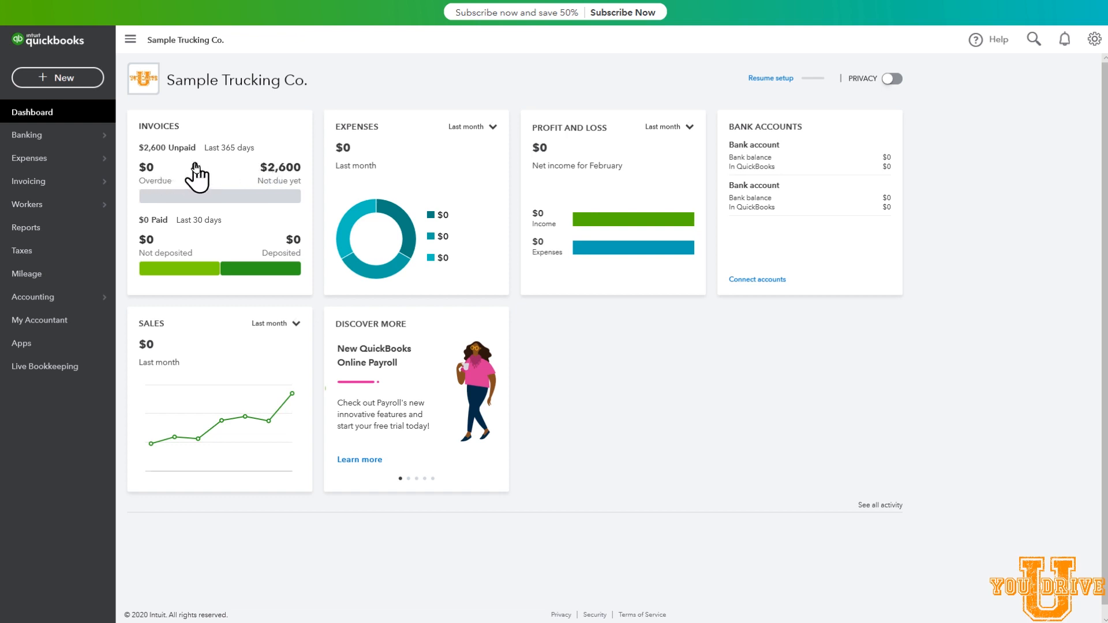
Step: Return to QuickBooks, view the invoicing overview, and list the invoices that are not due yet
{"action": "left_click", "coordinate": [64, 184]}
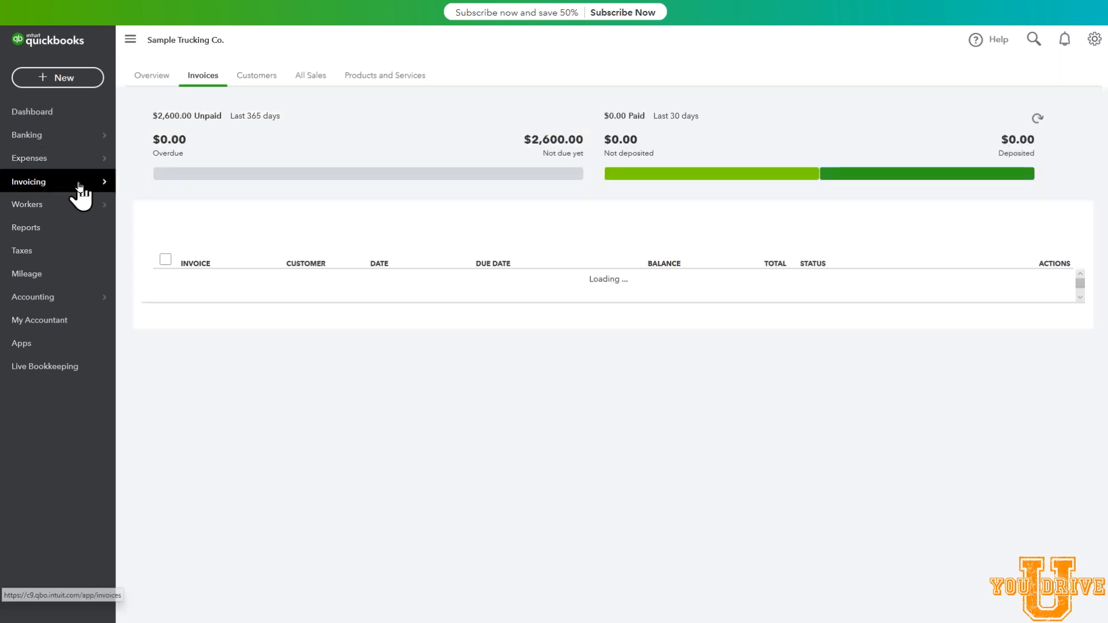
{"action": "left_click", "coordinate": [149, 180]}
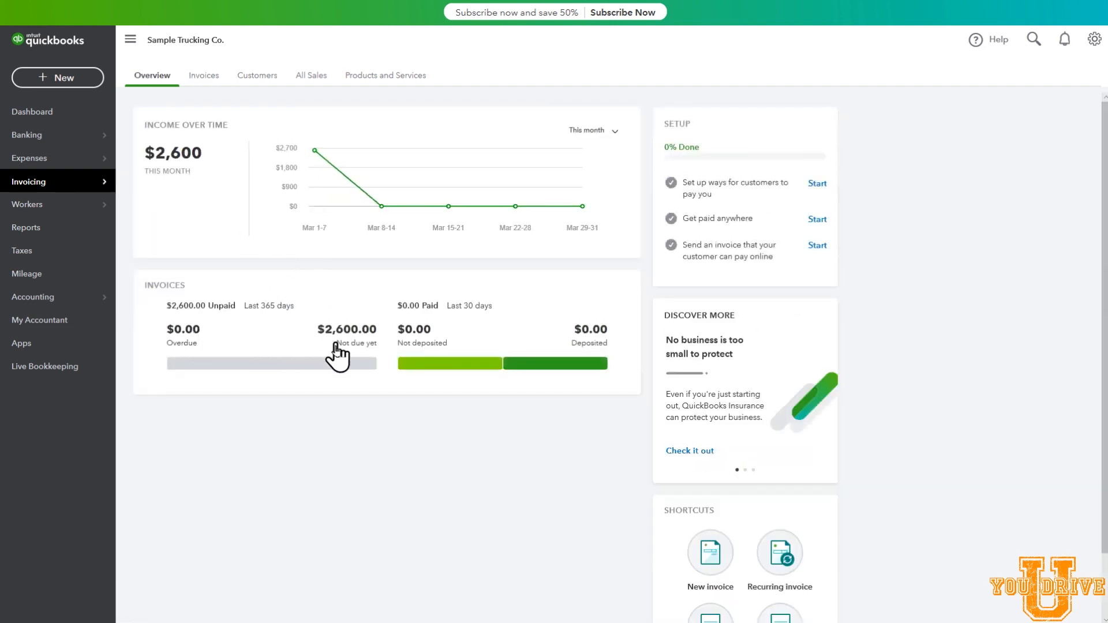
{"action": "left_click", "coordinate": [372, 362]}
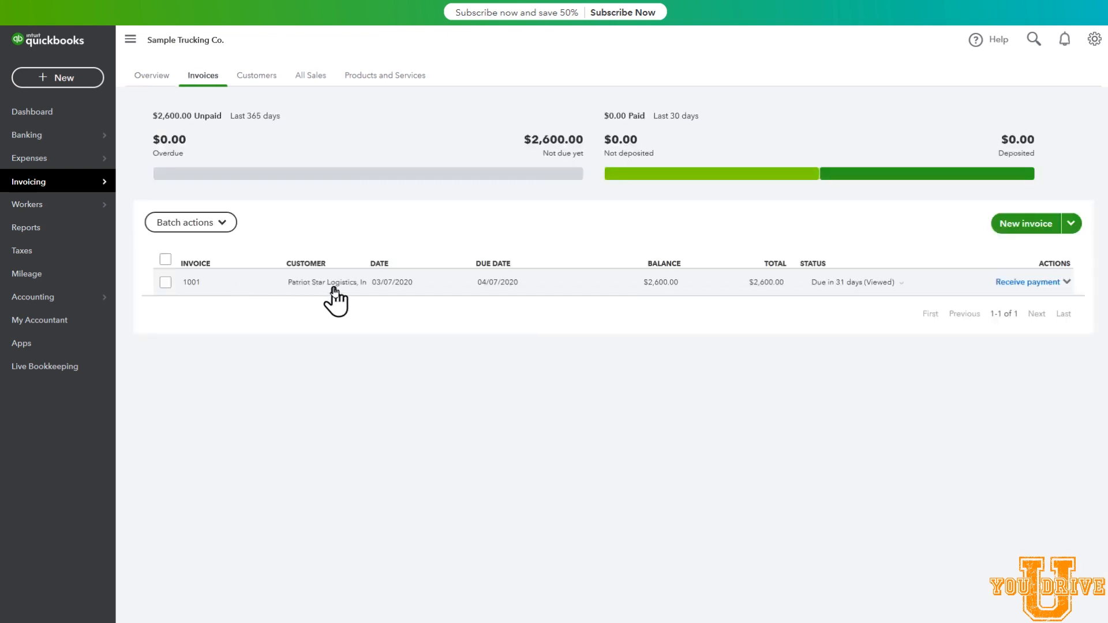
Step: Open invoice 1001 for Patriot Star Logistics, Inc., check its sent and viewed activity history, and close it
{"action": "left_click", "coordinate": [480, 286]}
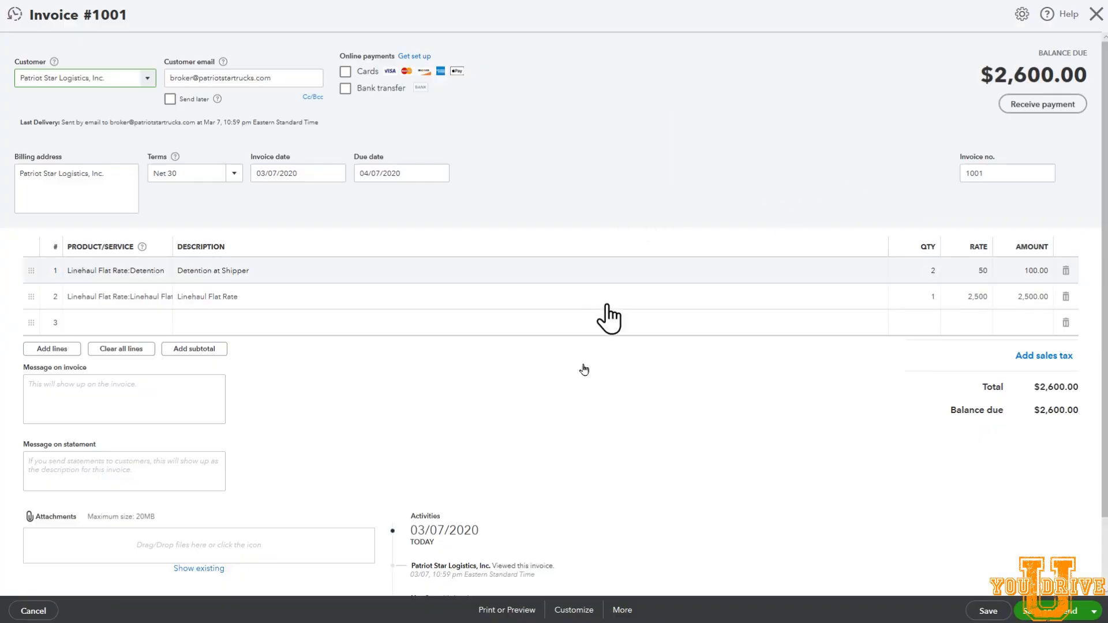
{"action": "scroll", "coordinate": [607, 317], "scroll_direction": "down", "scroll_amount": 3}
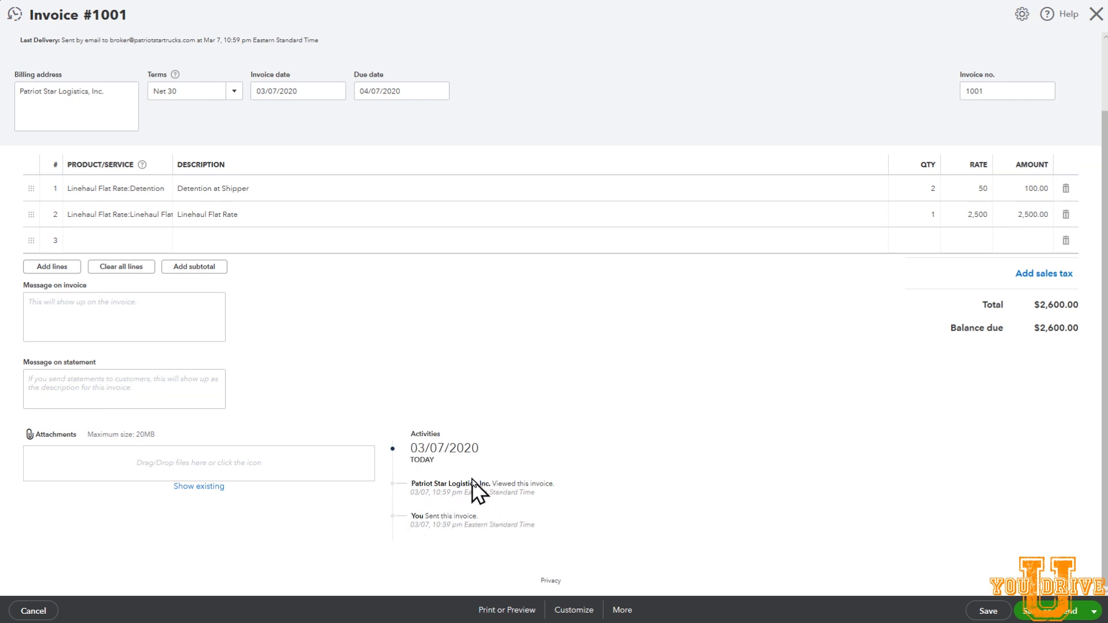
{"action": "left_click", "coordinate": [1094, 16]}
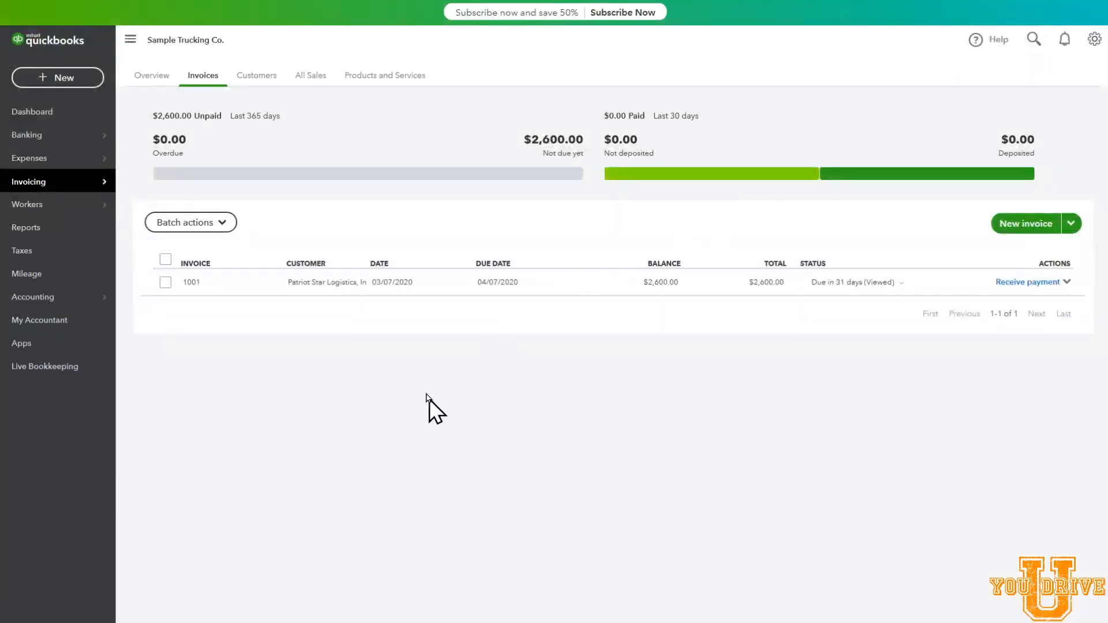